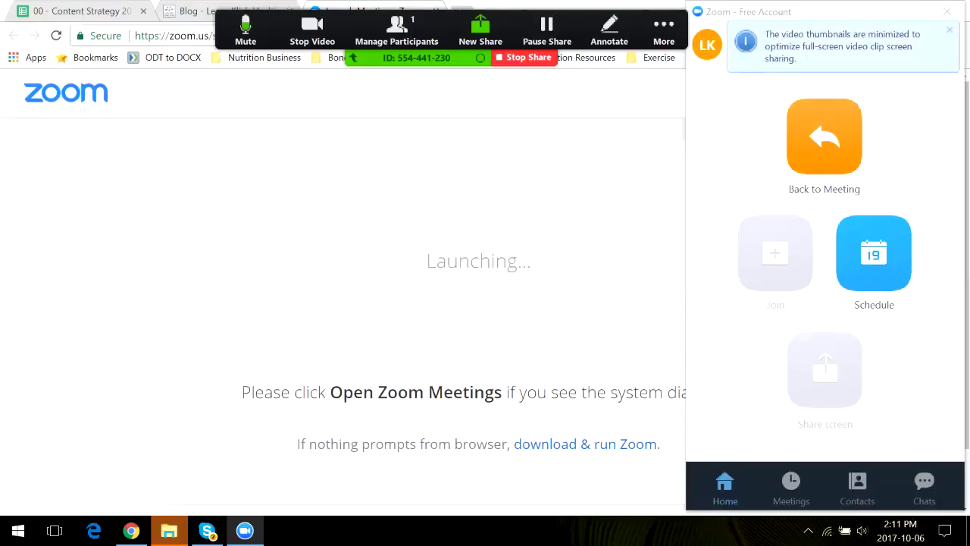
Open the Content Strategy 2017 TEMPLATE spreadsheet and show the instructions on its Welcome sheet.
left_click(88, 11)
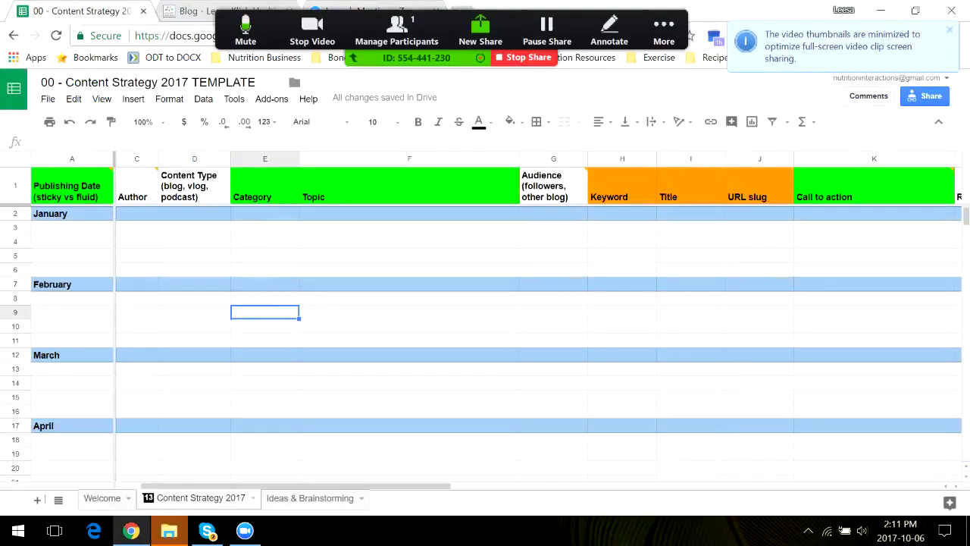
left_click(102, 498)
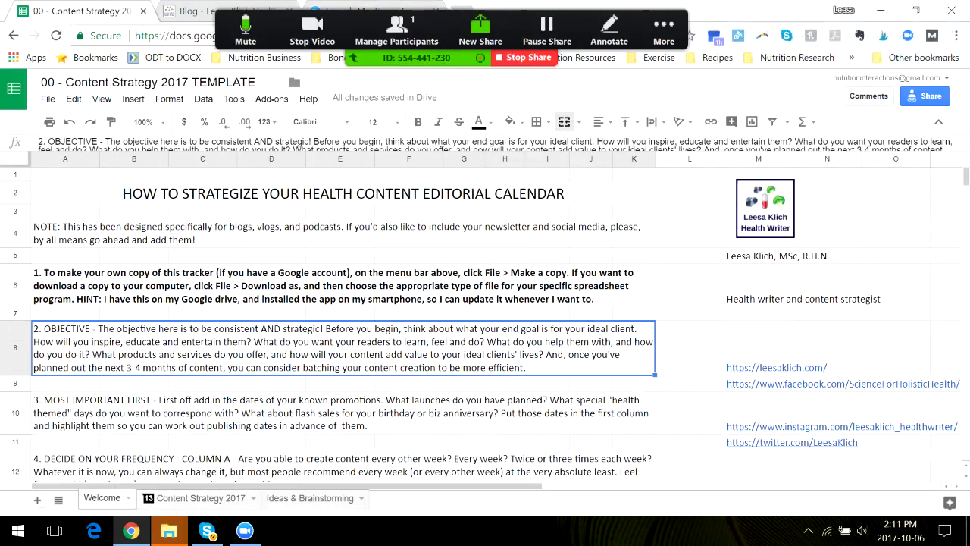
left_click(271, 212)
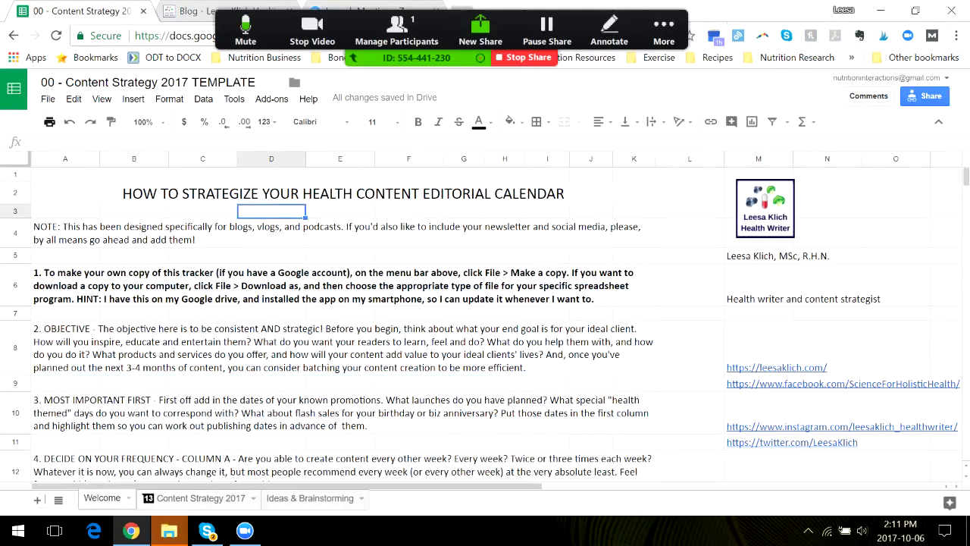
Check the name and destination folder options for making a copy of the spreadsheet and cancel the copy.
left_click(47, 99)
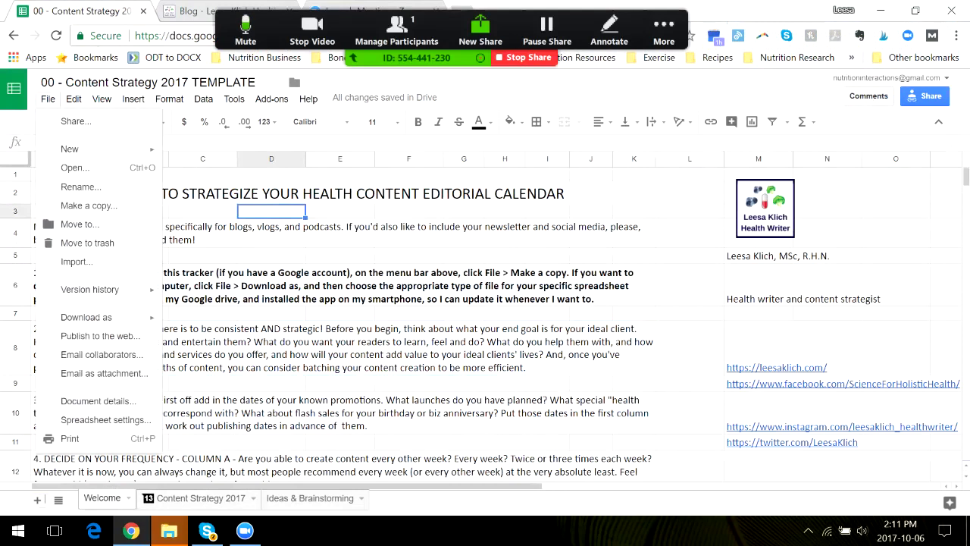
left_click(88, 206)
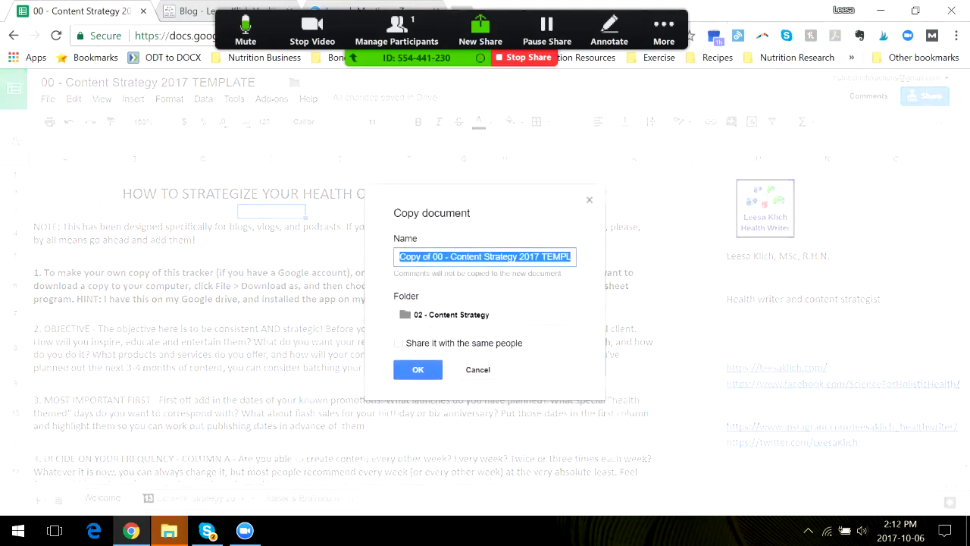
left_click(481, 257)
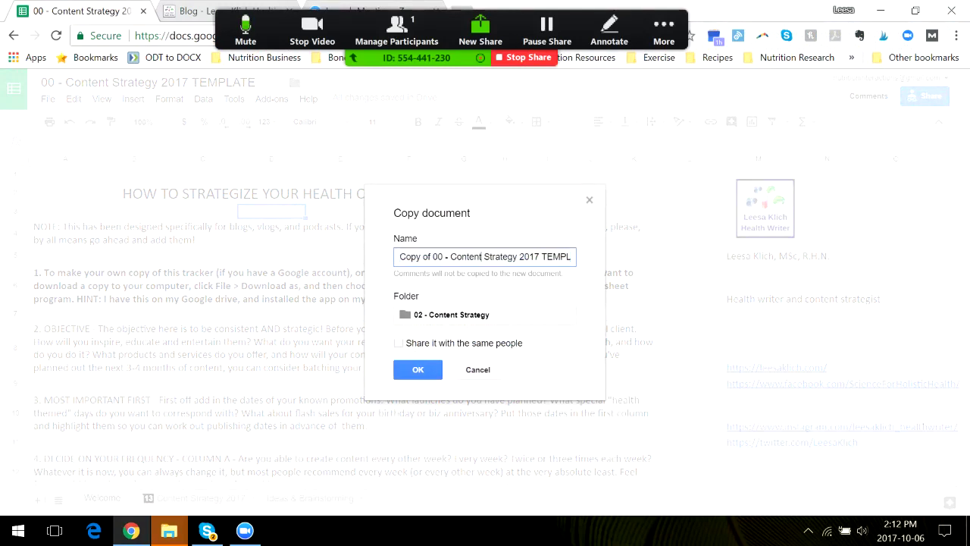
left_click(484, 314)
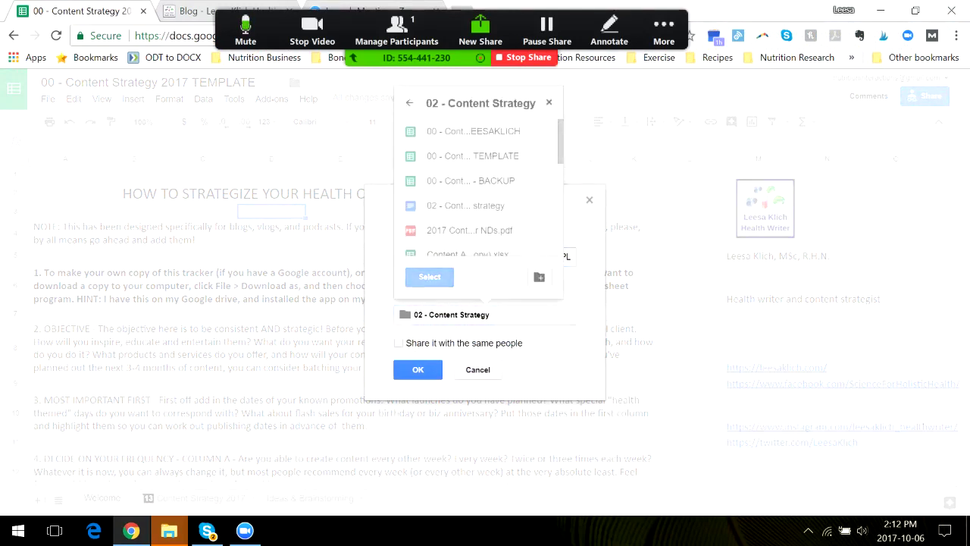
key("Escape")
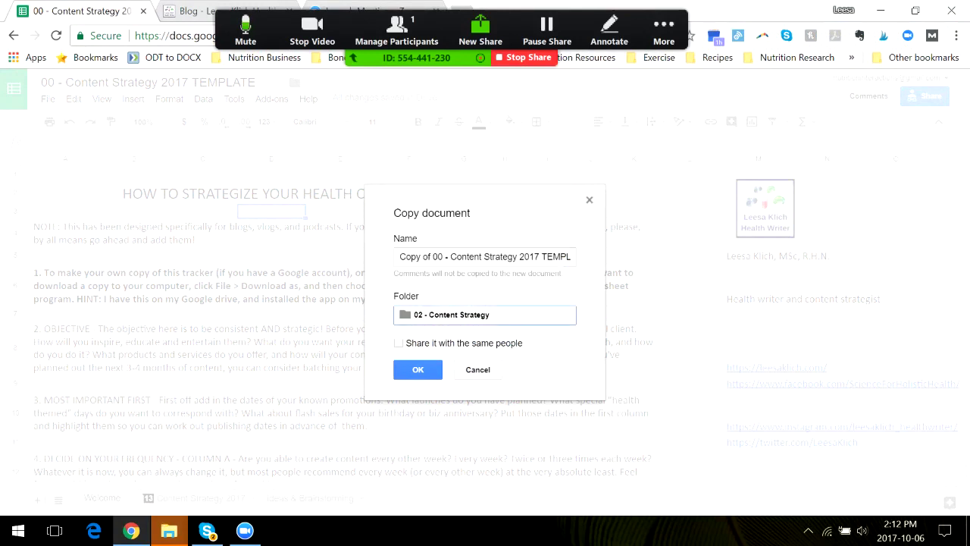
key("Escape")
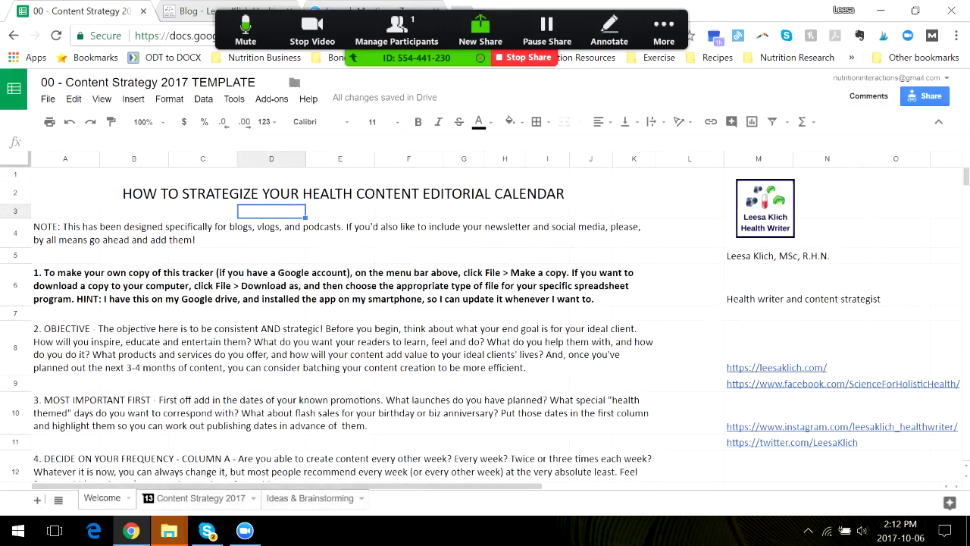
Start downloading the spreadsheet in Microsoft Excel (.xlsx) format and cancel the save.
left_click(50, 99)
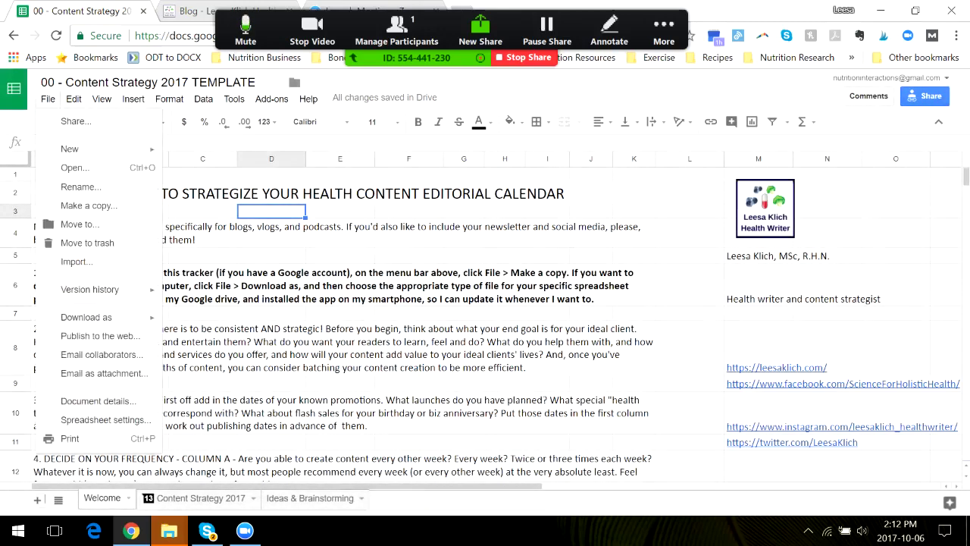
mouse_move(85, 317)
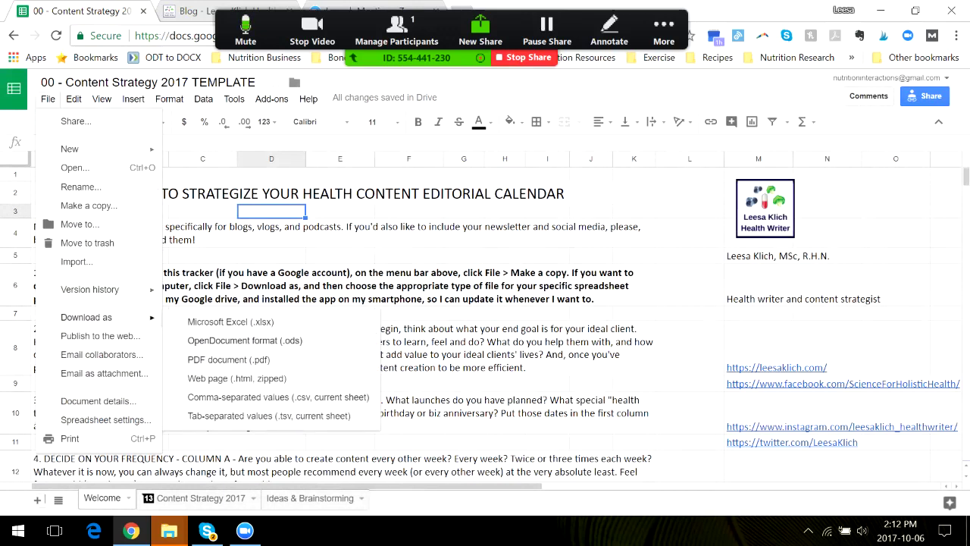
left_click(230, 322)
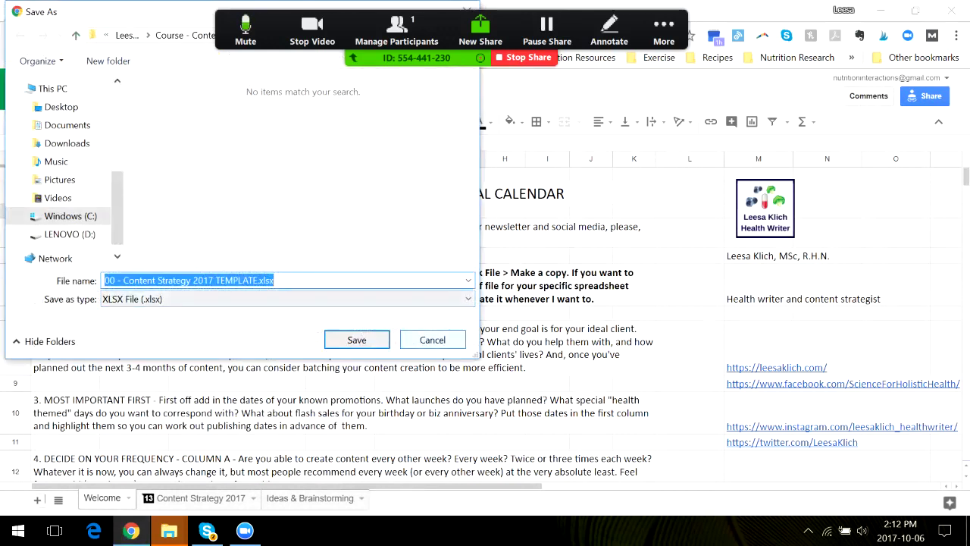
left_click(432, 339)
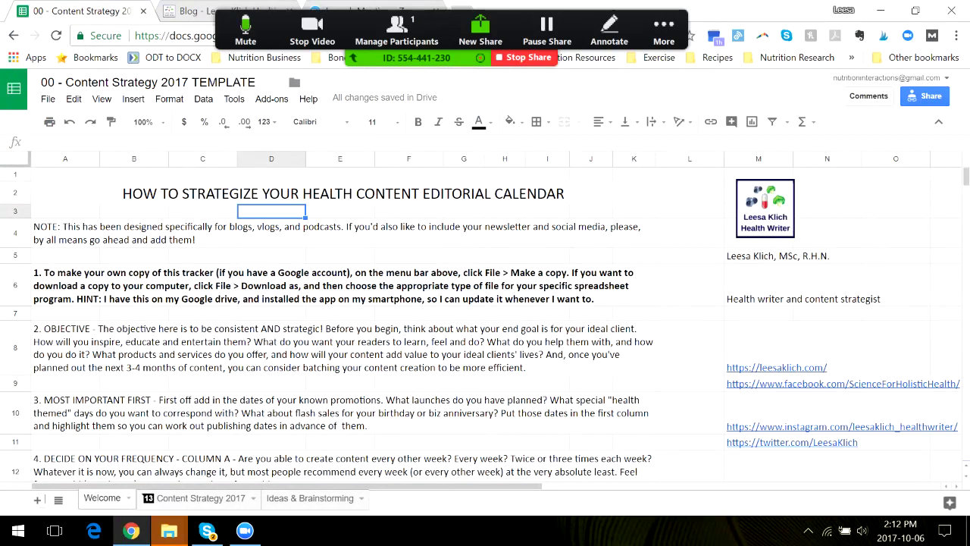
Skim the Welcome sheet's instructions and switch to the Content Strategy 2017 sheet.
scroll(341, 318, "down", 5)
scroll(341, 318, "up", 5)
left_click(201, 498)
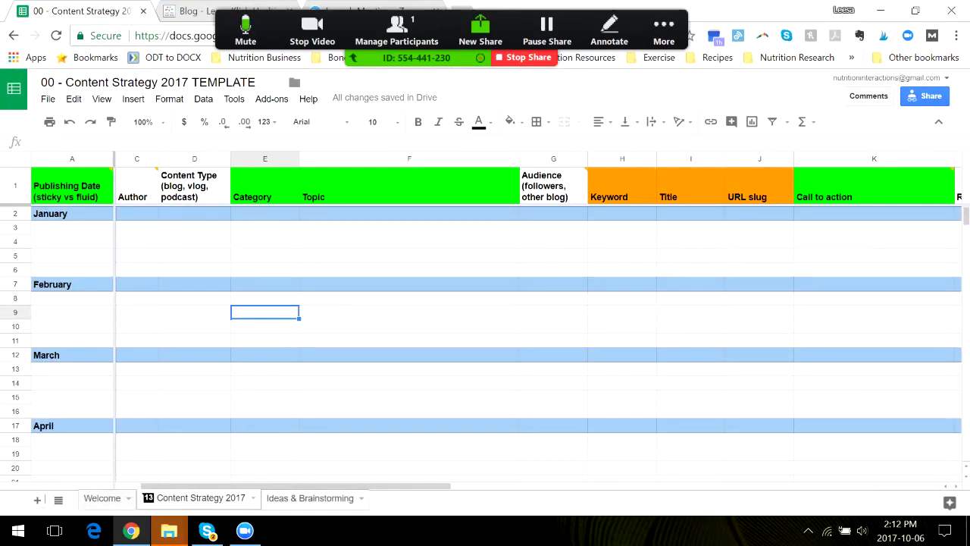
Examine the Ideas & Brainstorming sheet, including its note on collecting ideas and the blog ideas link.
key("ctrl+shift+Page_Down")
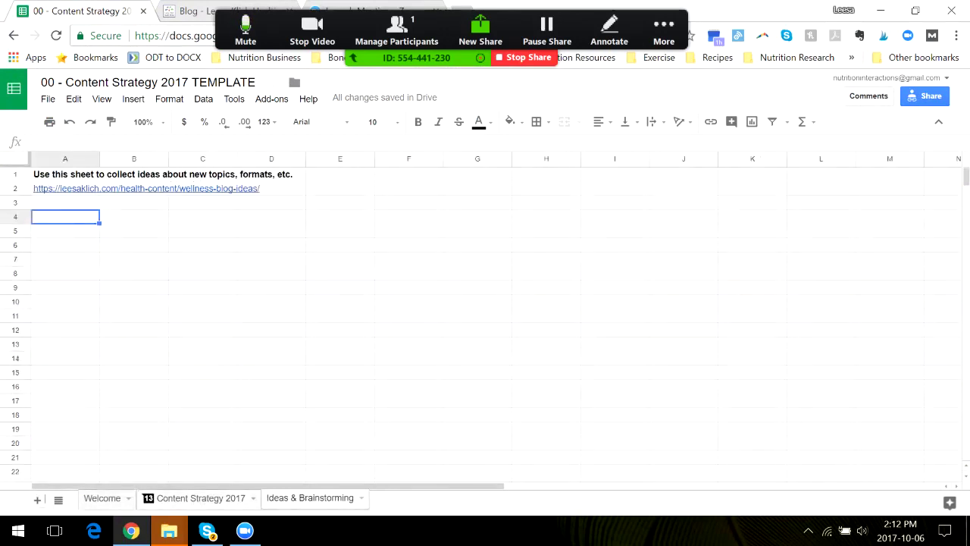
key("Down")
key("Down")
key("Down")
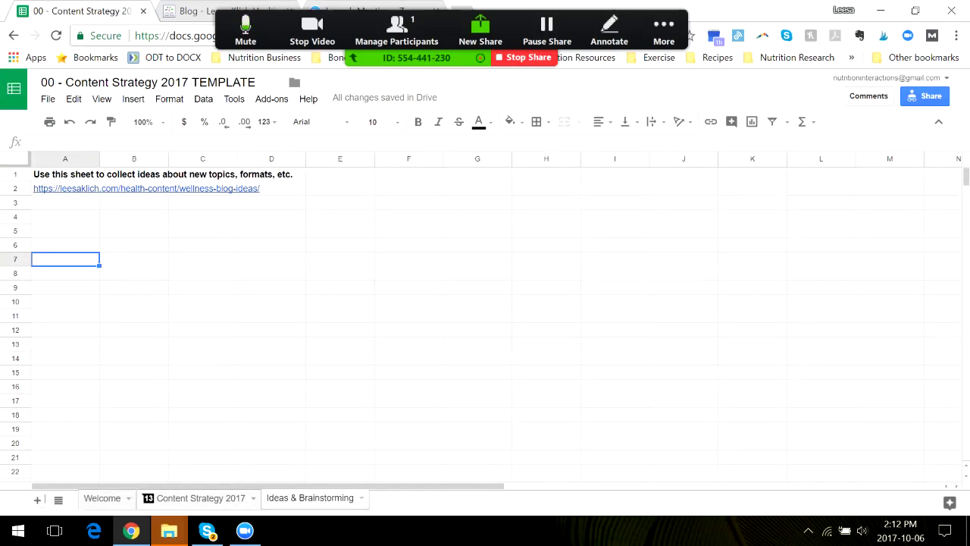
key("Up")
key("Up")
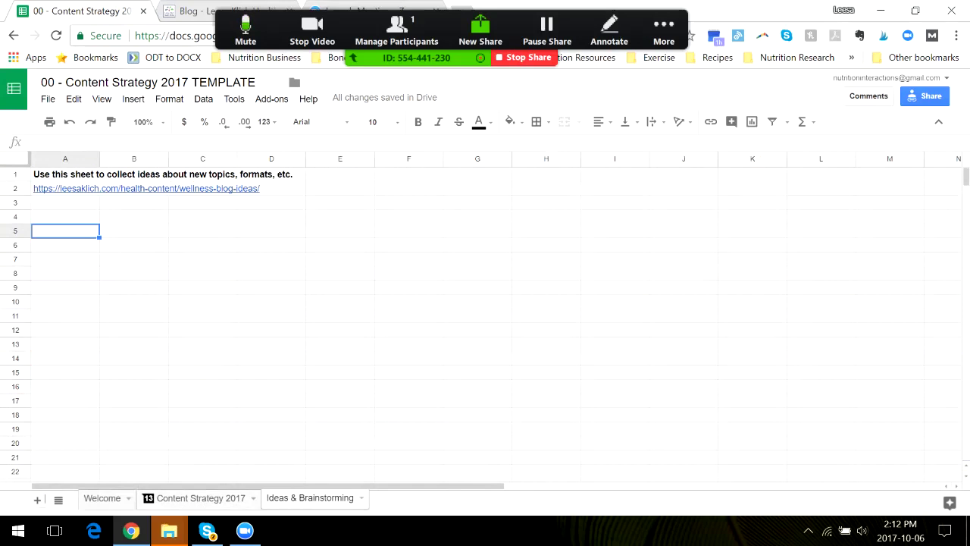
key("Down")
key("Down")
key("Down")
key("Down")
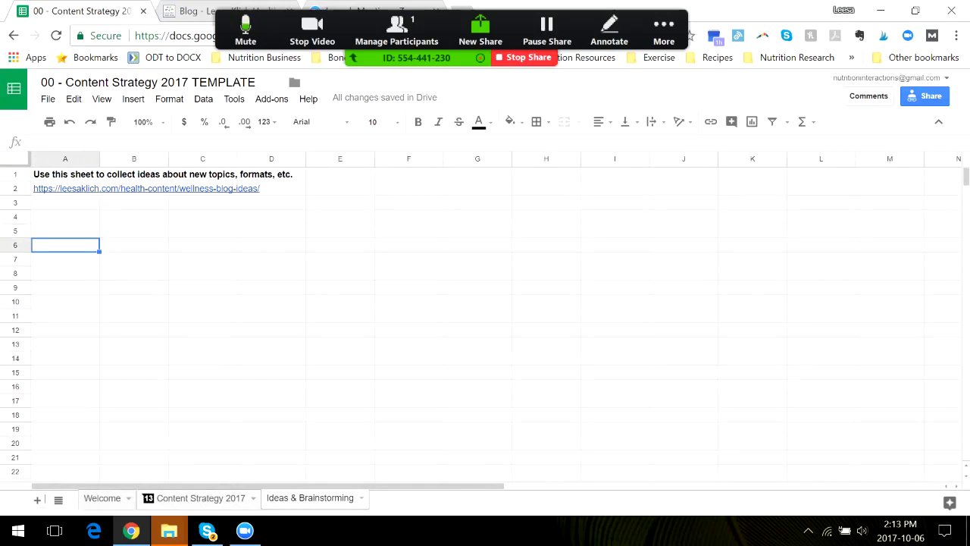
key("Down")
key("Down")
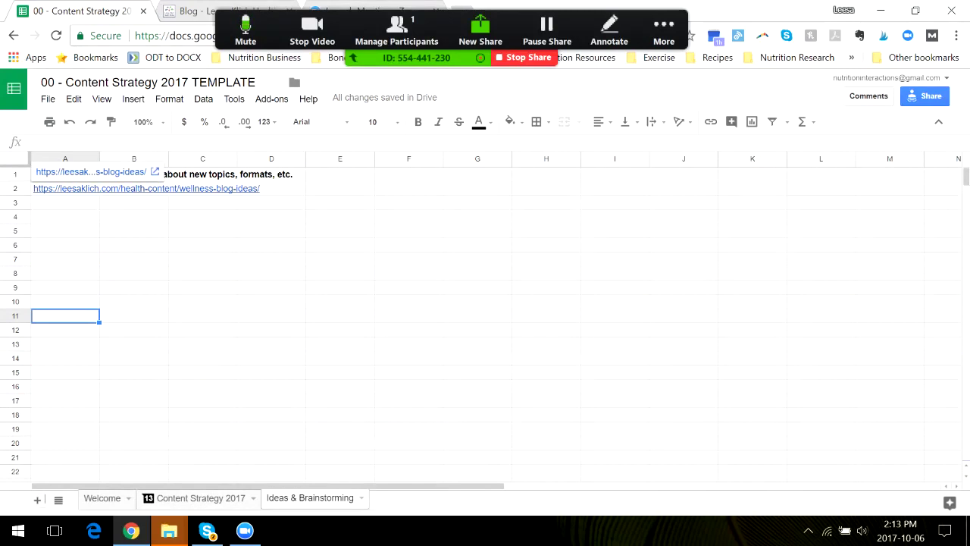
left_click(65, 203)
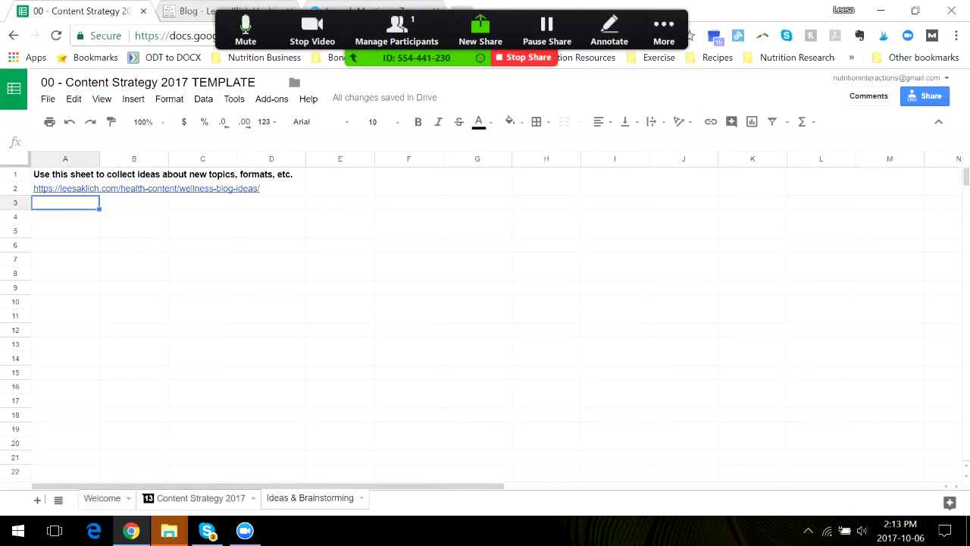
Insert a row above row 5 in the January block of the Content Strategy 2017 sheet.
left_click(201, 498)
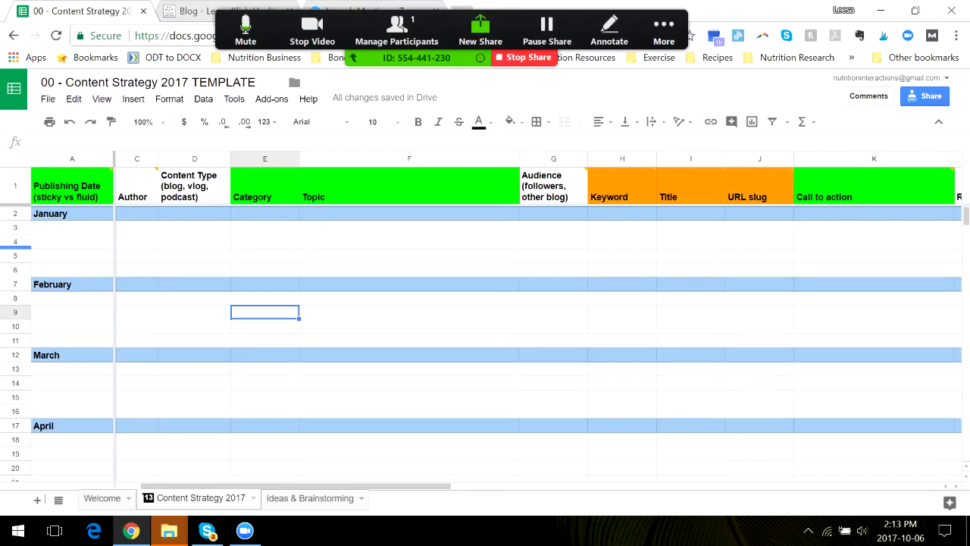
left_click(15, 256)
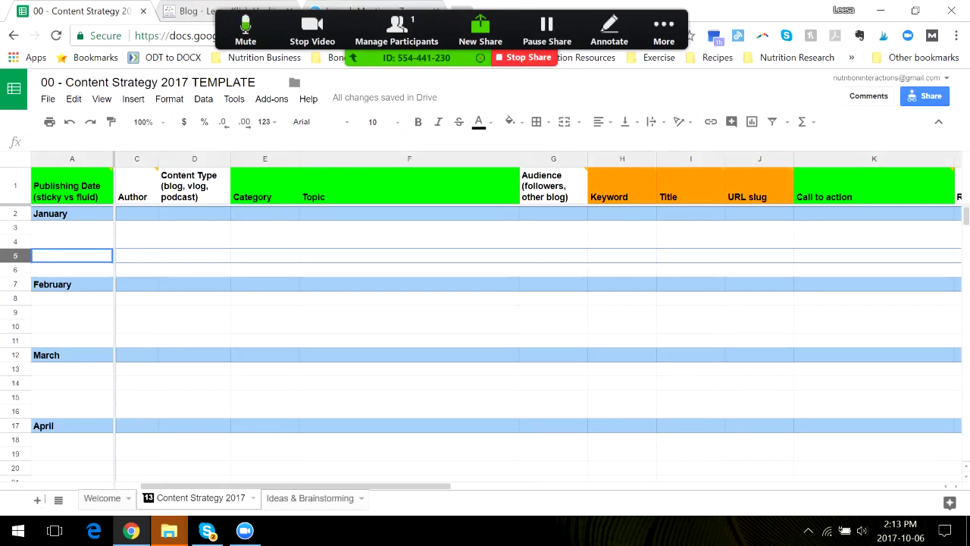
left_click(134, 98)
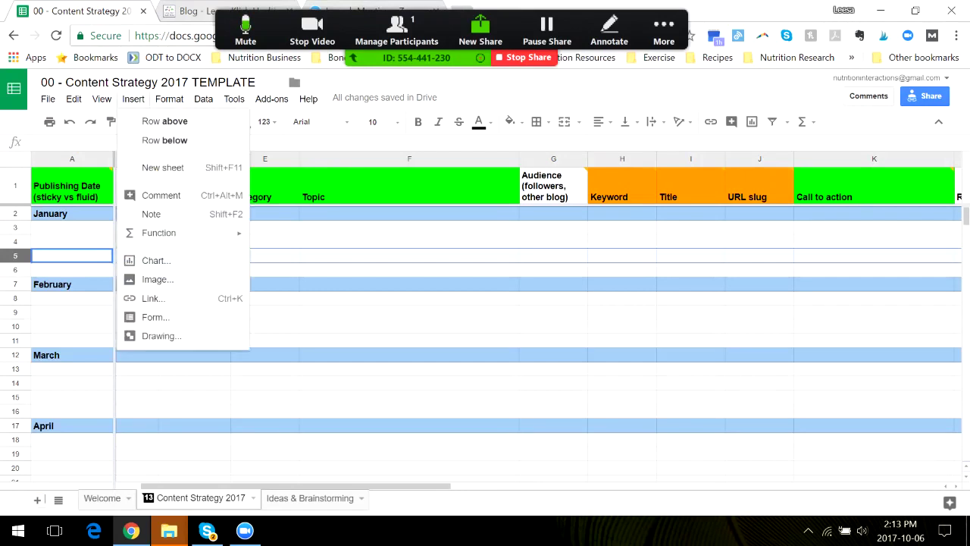
left_click(165, 121)
left_click(72, 284)
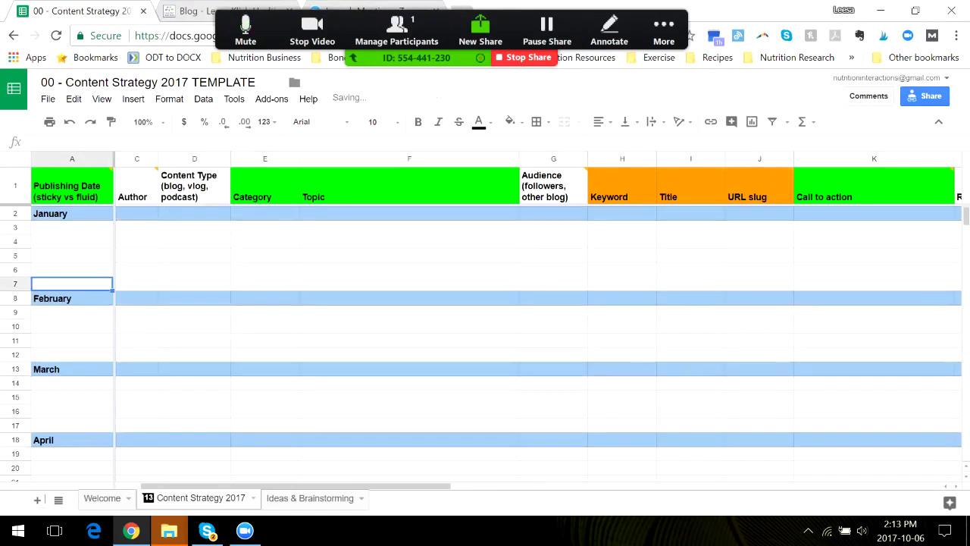
Enter the January publishing dates 2-Jan, 9-Jan, 16-Jan, 23-Jan and 30-Jan in cells A3 to A7.
left_click(72, 227)
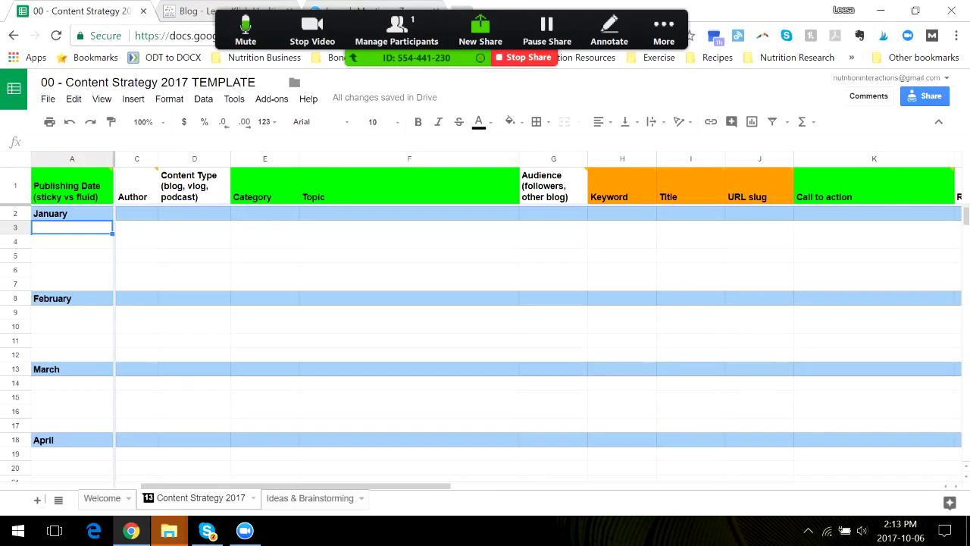
type("2-jan")
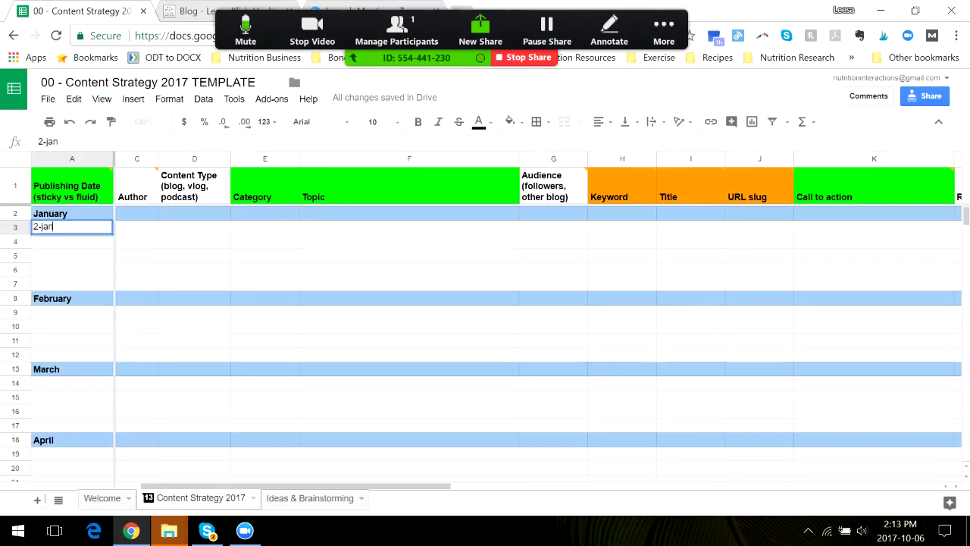
key("Return")
type("9-jan")
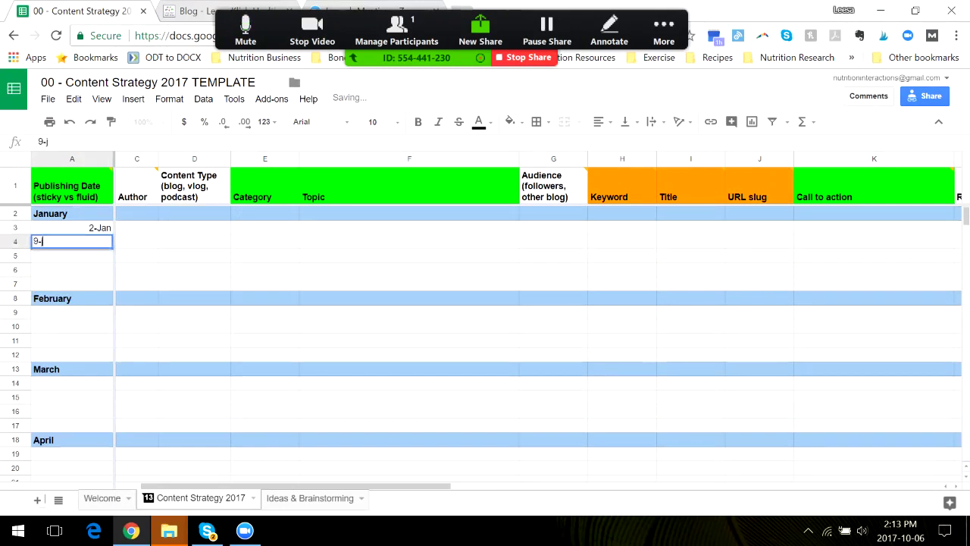
key("Return")
type("16-")
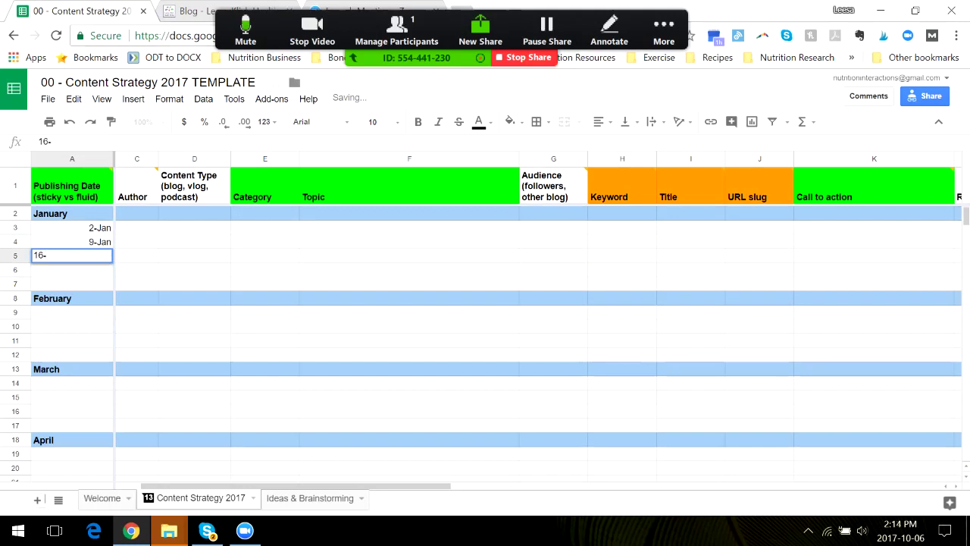
type("jan")
key("Return")
type("23")
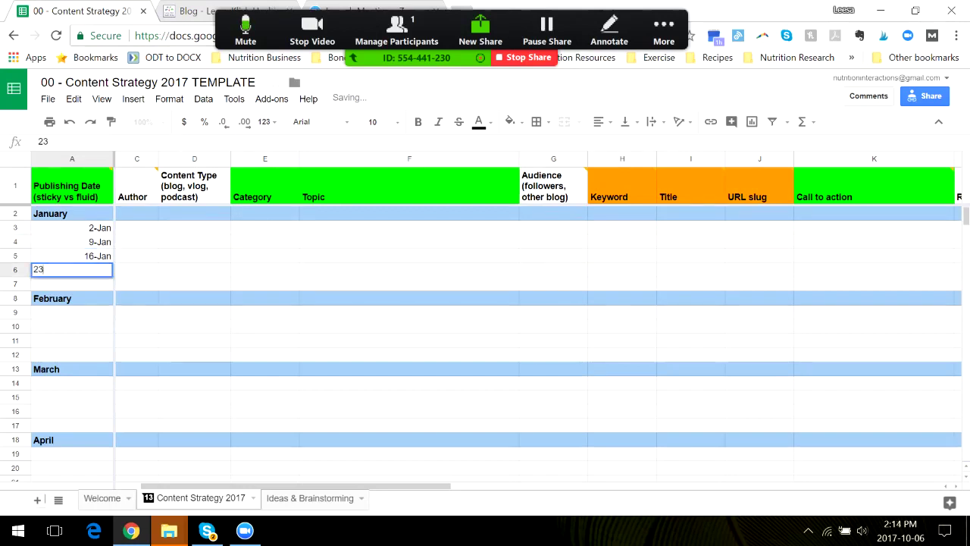
type("-jan")
key("Return")
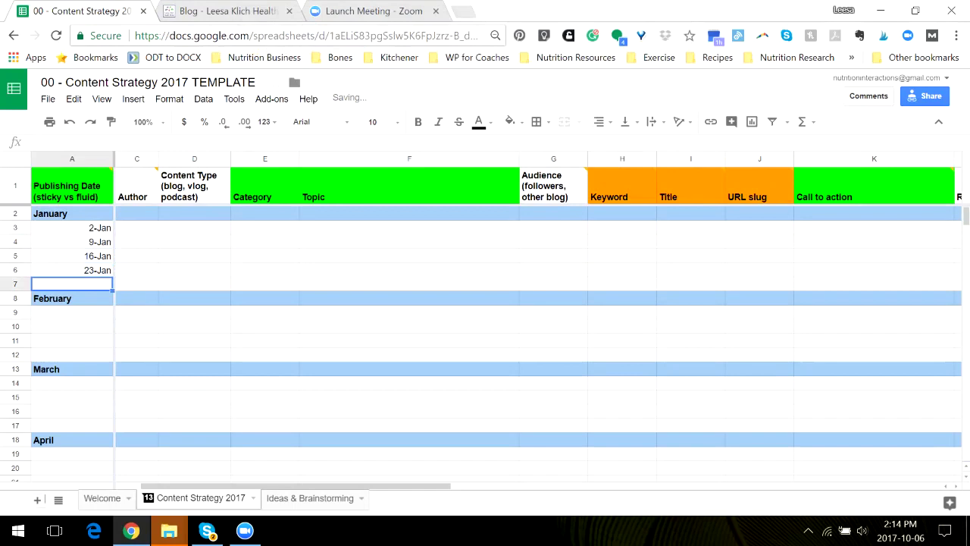
type("30-jan")
key("Tab")
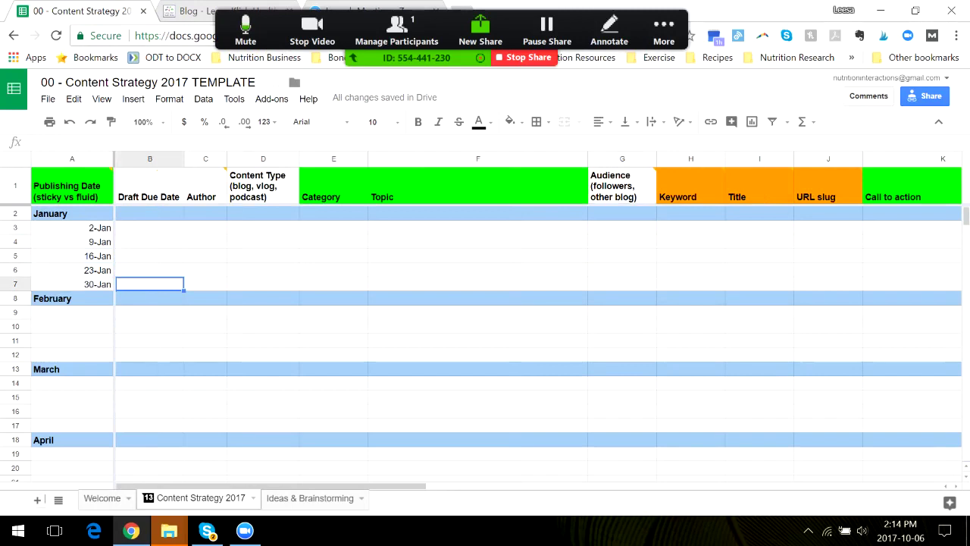
Enter the topic "30-day start 2018 with better nutrition program" for the 16-Jan publishing date.
left_click(478, 242)
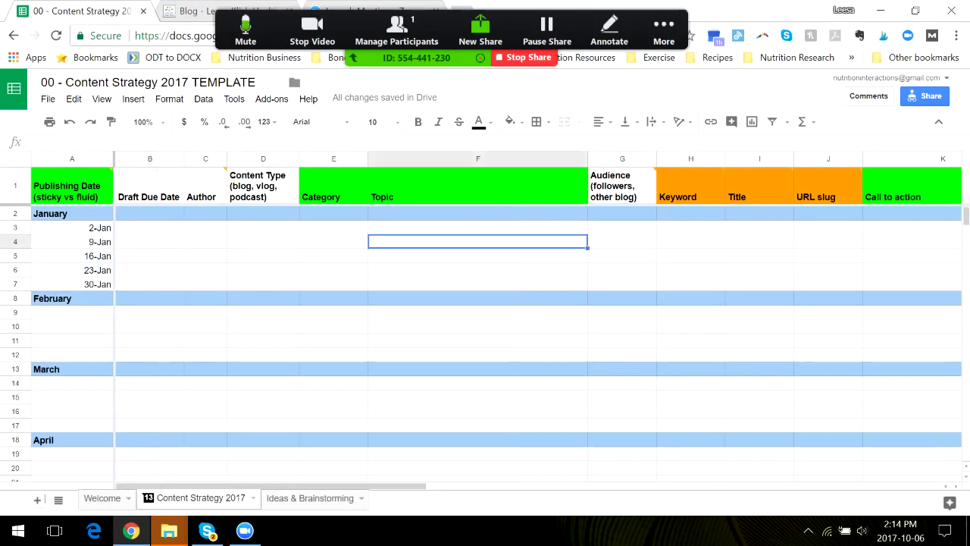
left_click(478, 227)
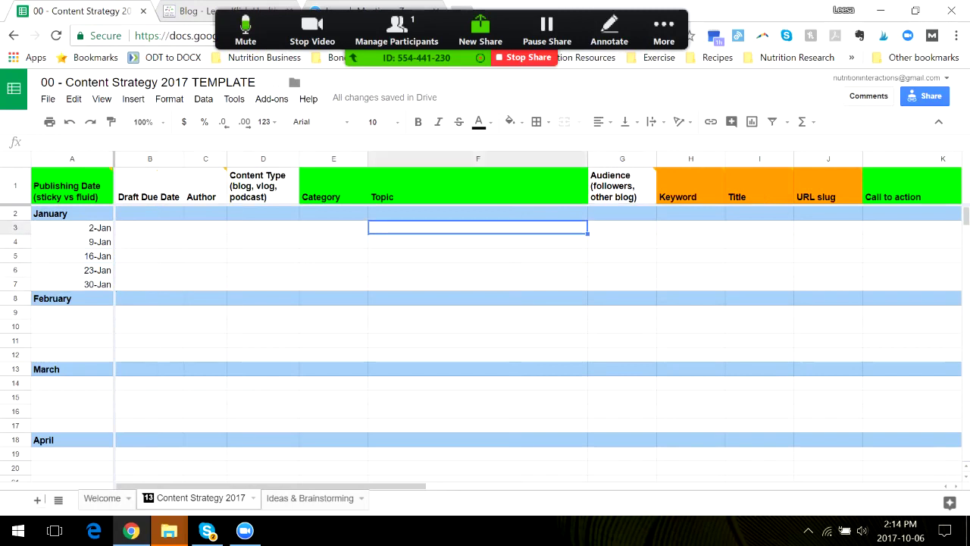
mouse_move(759, 186)
left_click(478, 256)
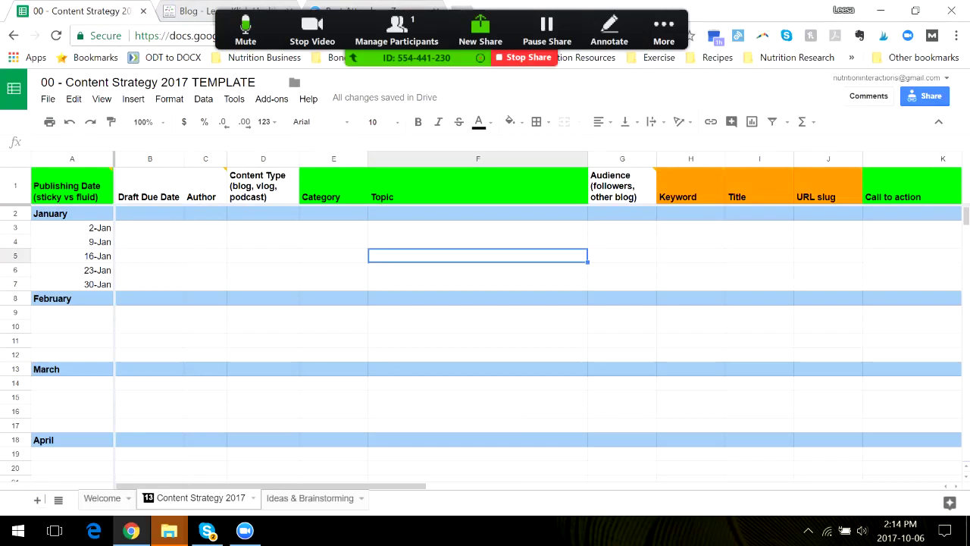
type("30-day")
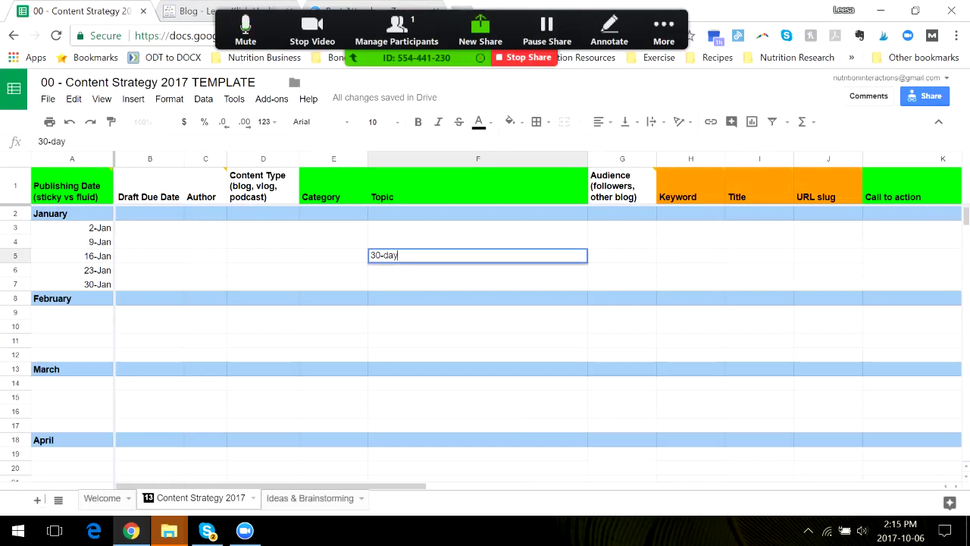
type(" start 2018 with bet")
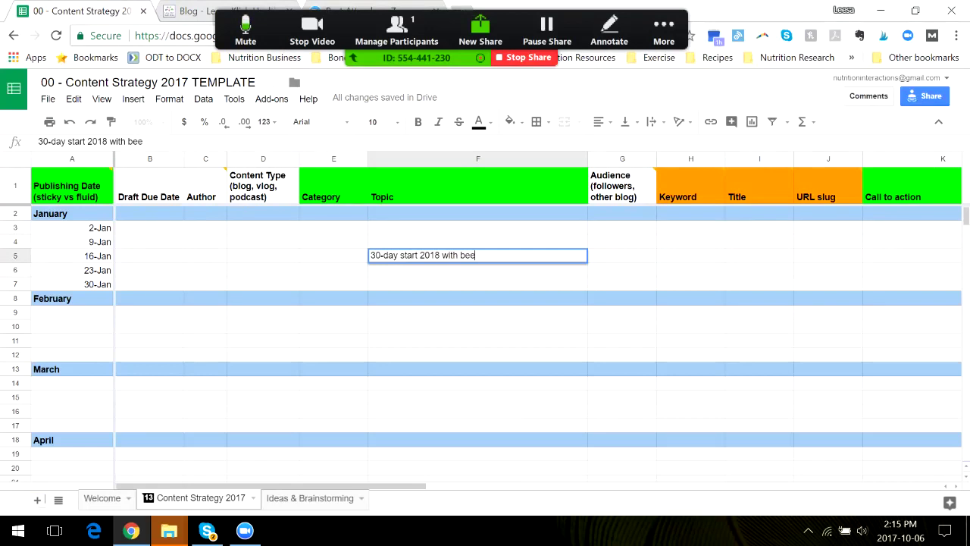
type("ter nutritio")
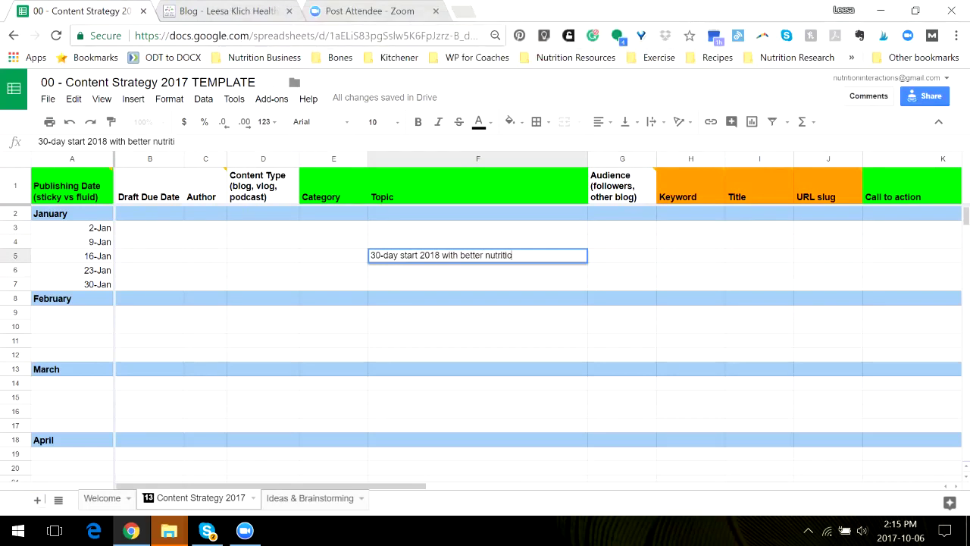
type("n program")
key("Tab")
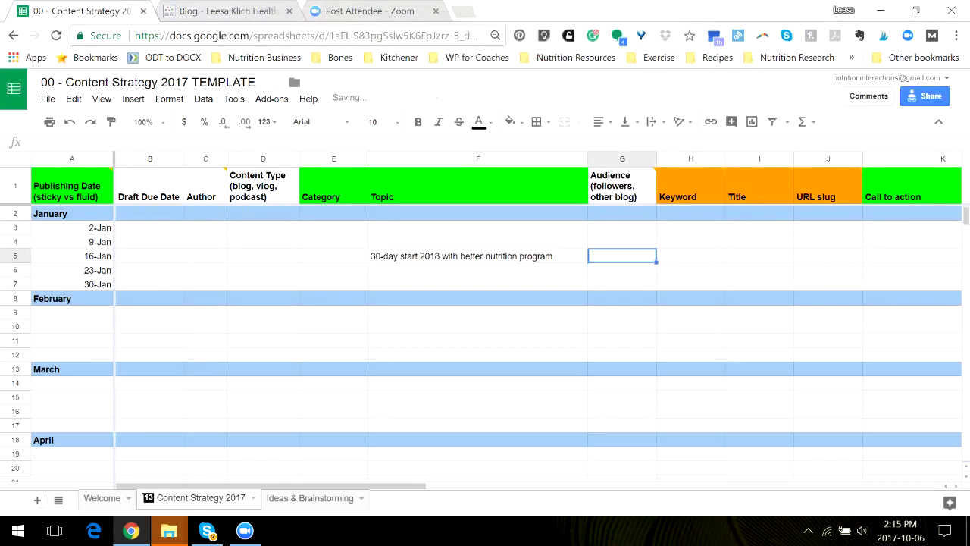
Enter "buy program" as the 16-Jan row's call to action and narrow the Call to action column to fit.
left_click(477, 256)
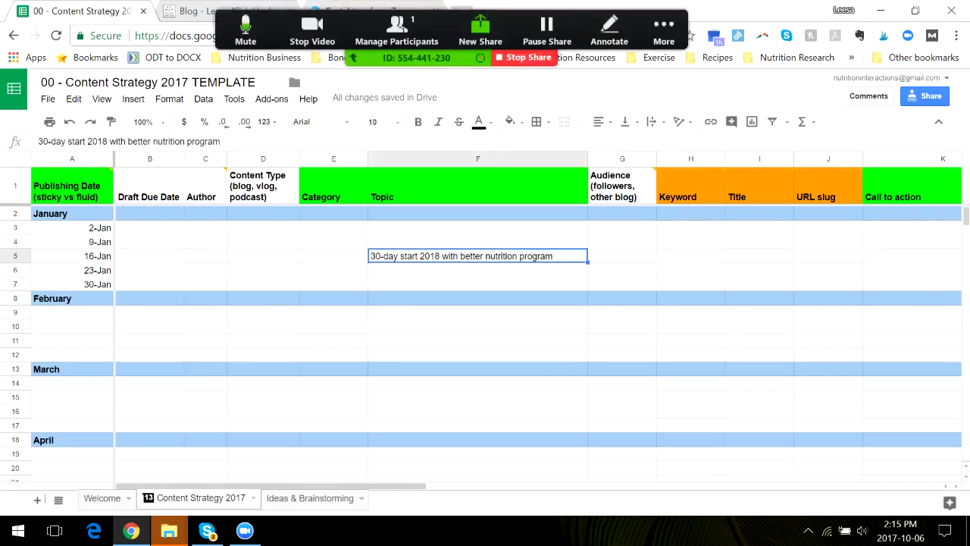
left_click(912, 257)
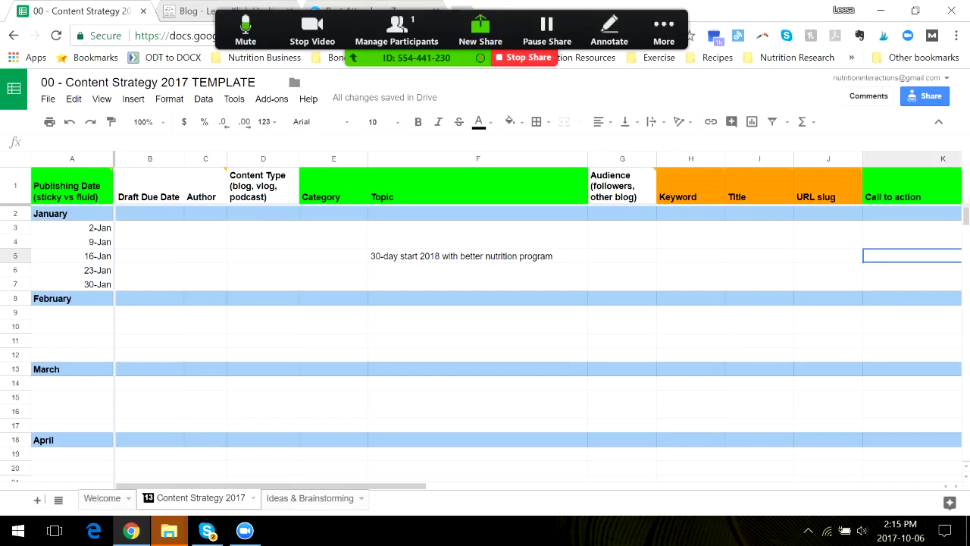
type("s")
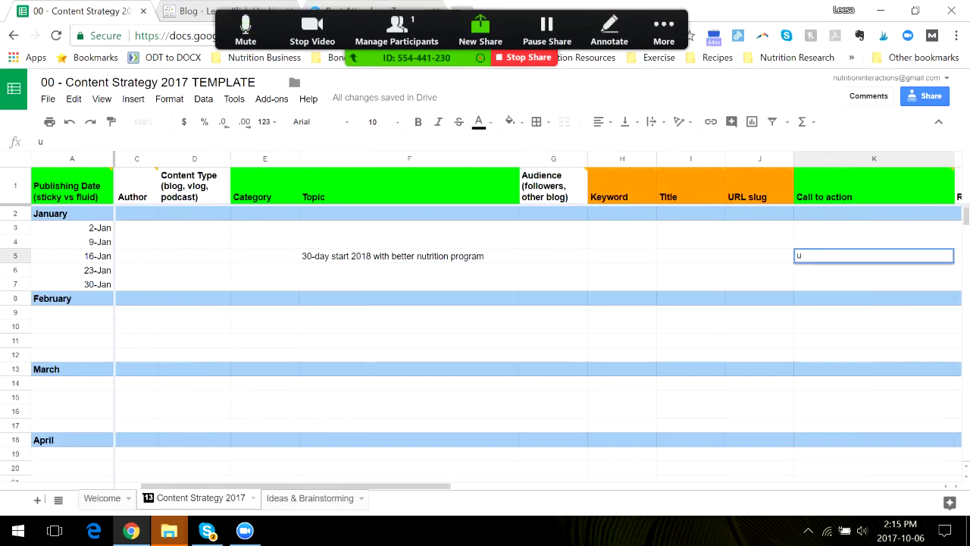
key("BackSpace")
type("buy p")
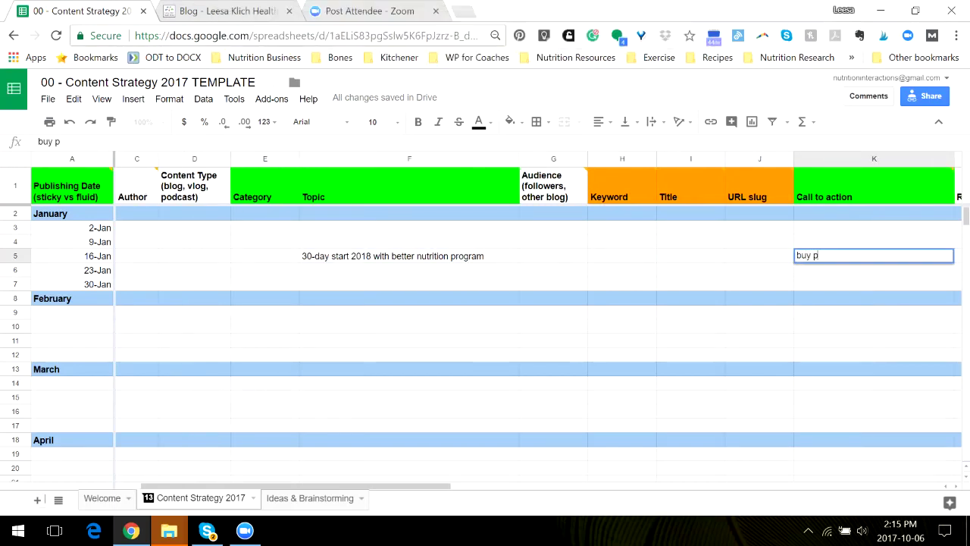
type("rogram")
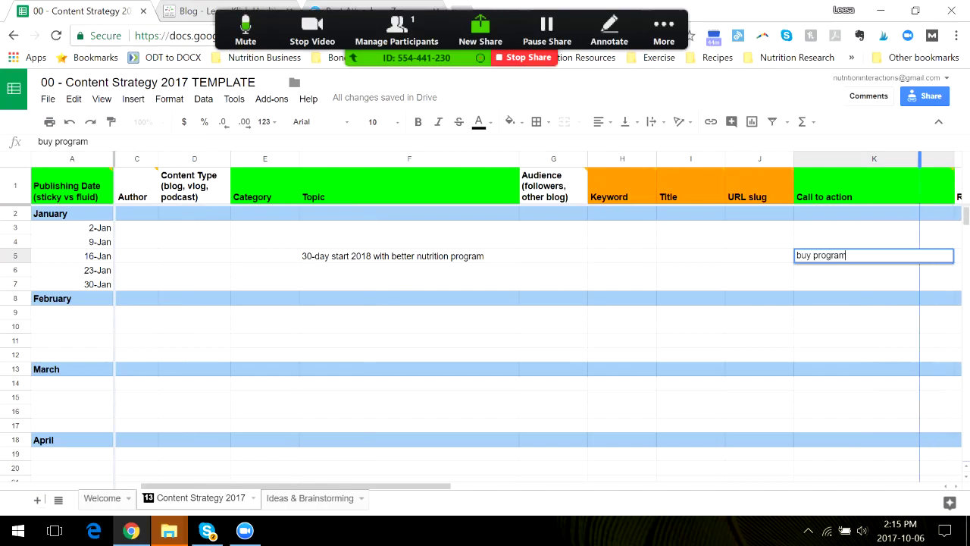
left_click_drag(920, 158, 867, 159)
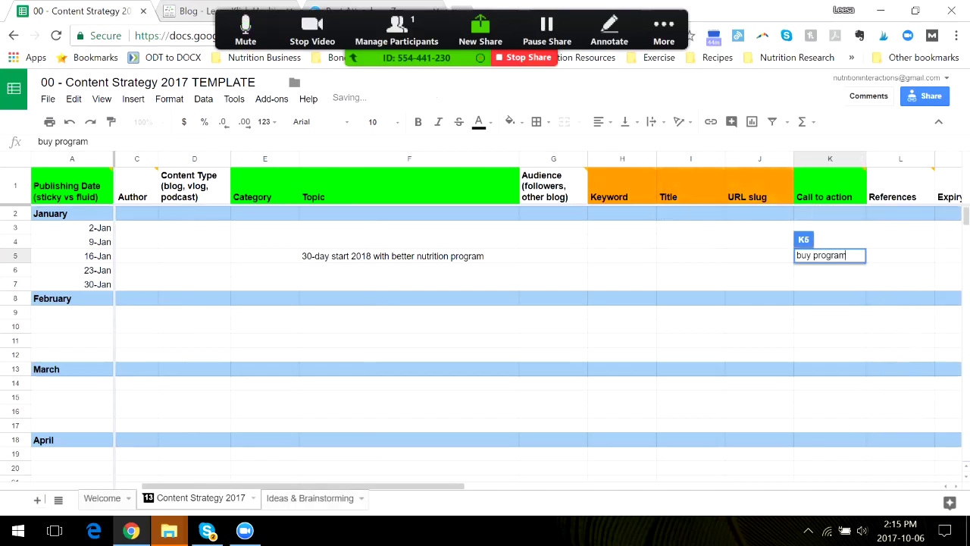
scroll(538, 325, "left", 1)
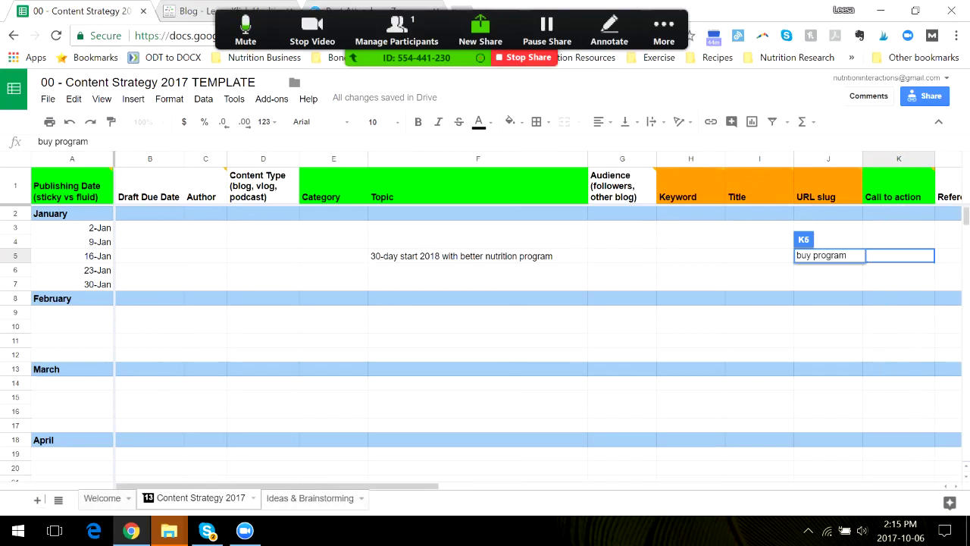
Fill the 16-Jan publishing date cell with yellow.
double_click(72, 256)
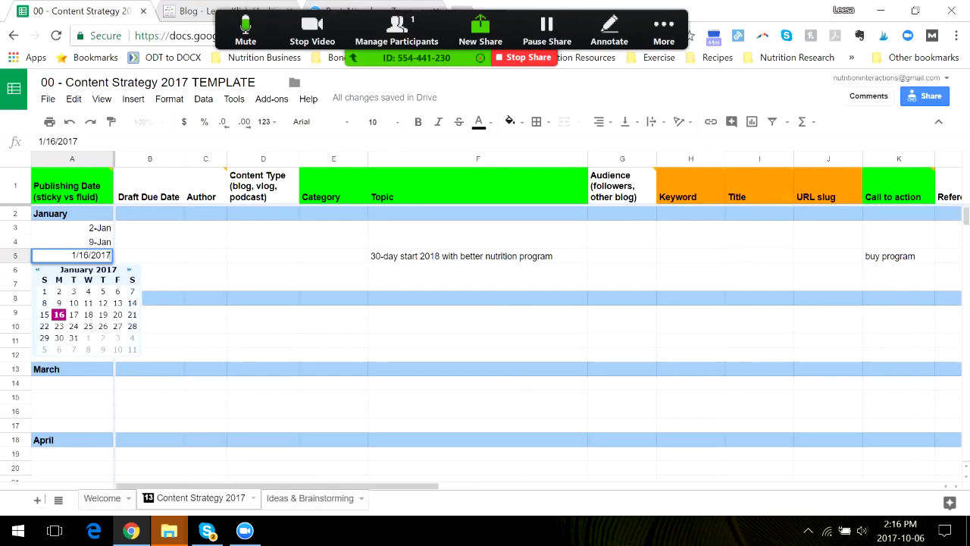
left_click(511, 122)
left_click(554, 182)
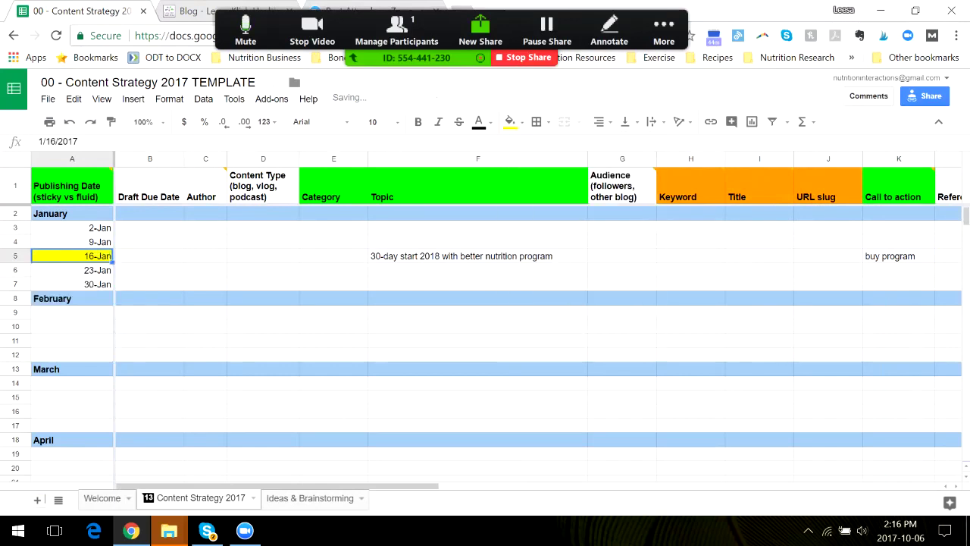
Enter the topic "Birthday sale - smoothie guide" for the 30-Jan publishing date.
left_click(477, 256)
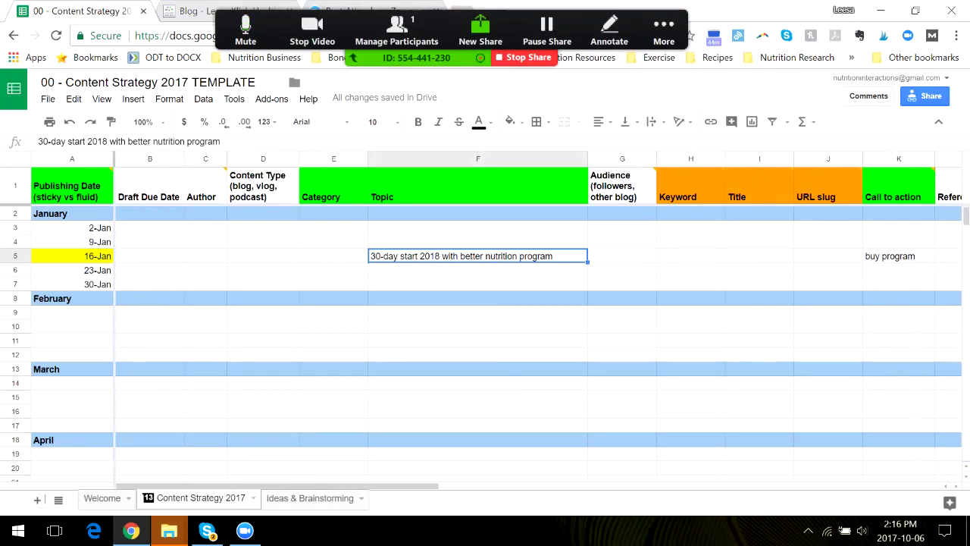
left_click(477, 270)
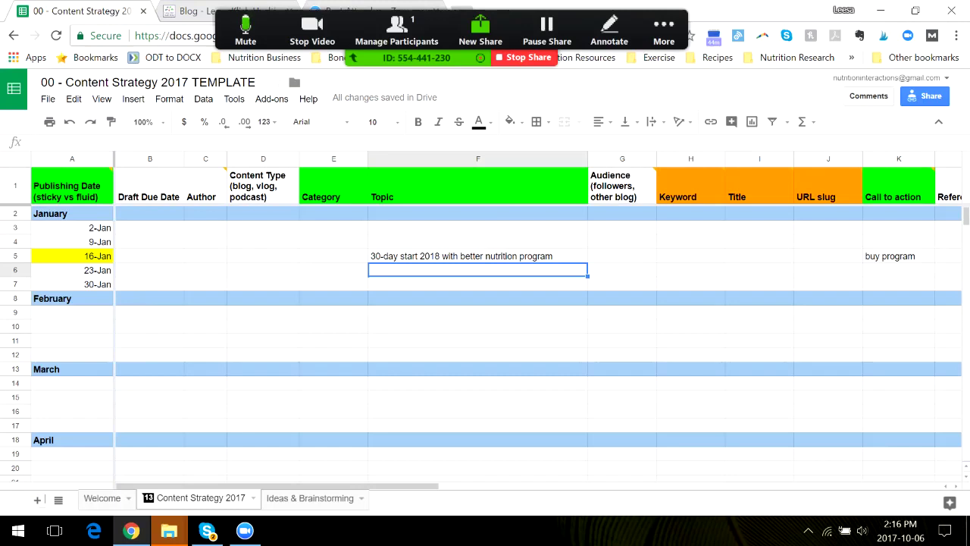
left_click(477, 284)
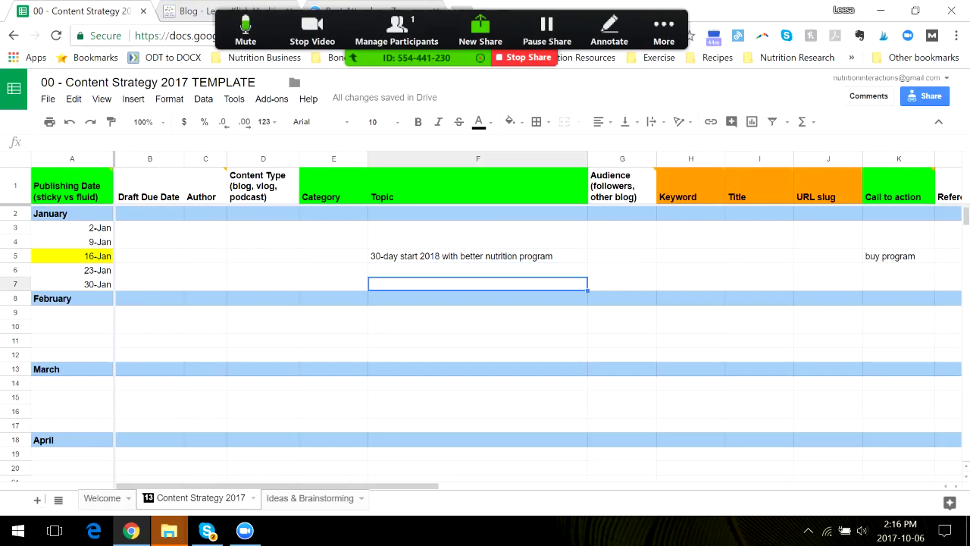
type("Birth")
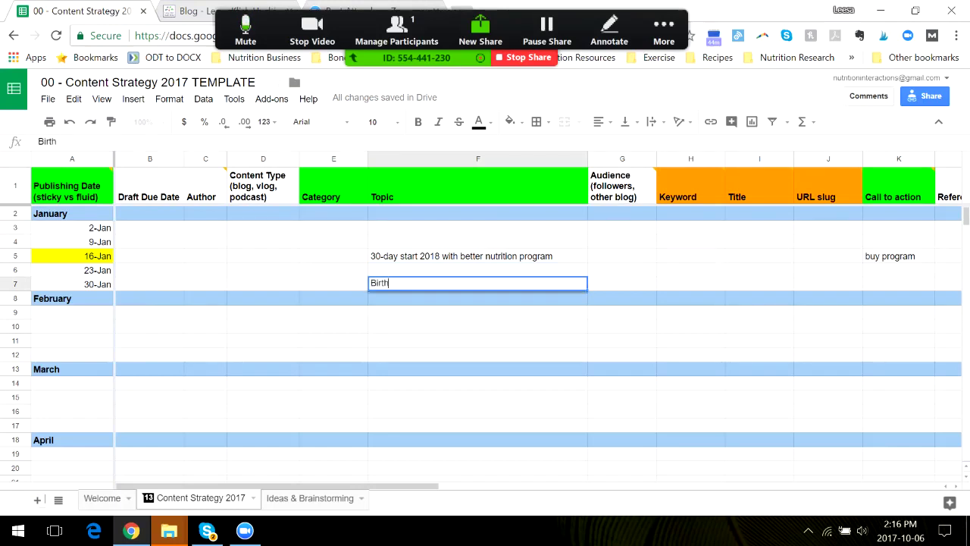
type("day sale - smoothie guid")
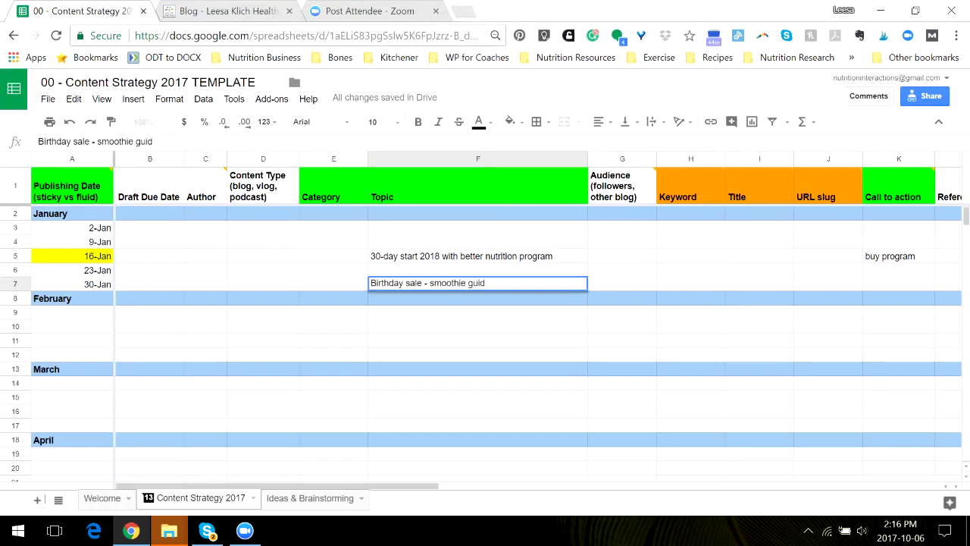
type("e")
key("Tab")
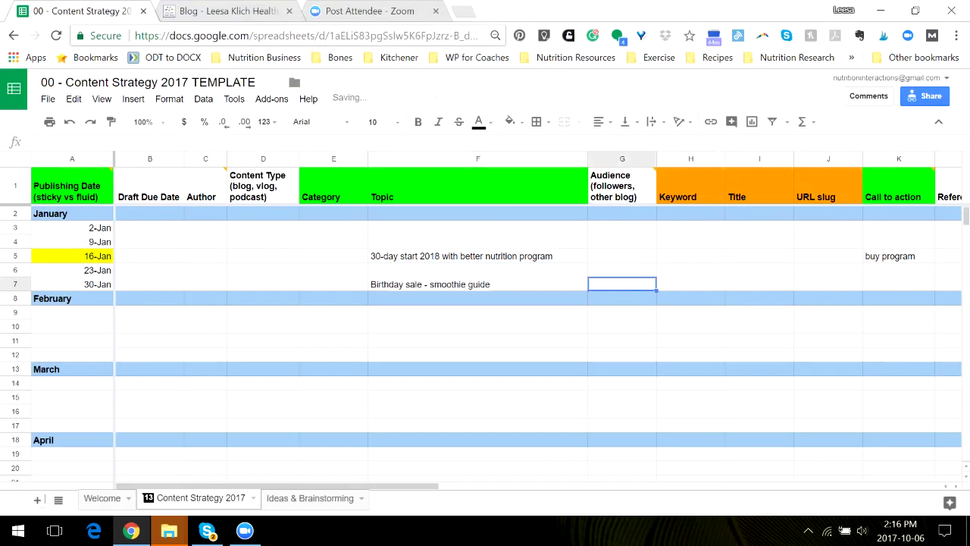
key("Left")
Fill the 30-Jan publishing date cell with yellow.
left_click(72, 284)
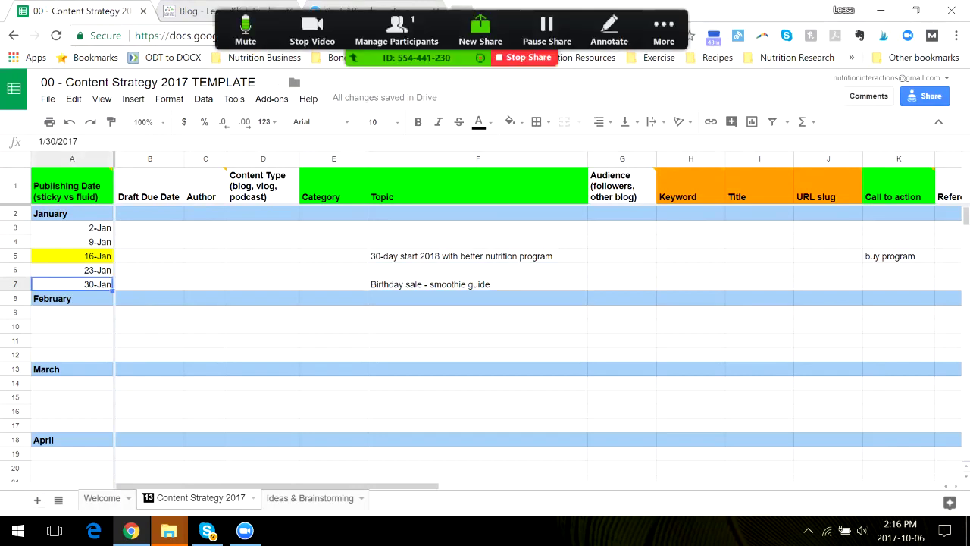
left_click(510, 121)
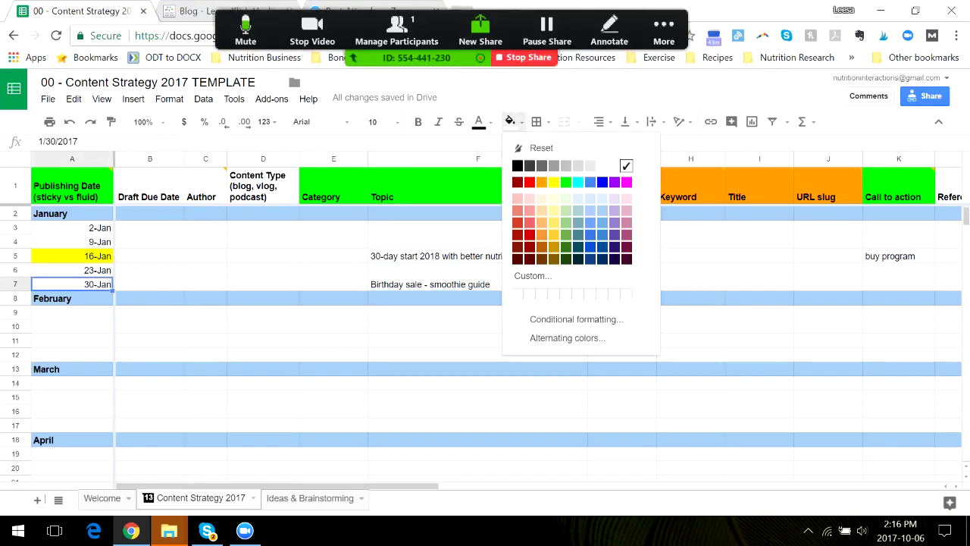
left_click(554, 182)
Enter "buy guide" as the call to action for the 30-Jan birthday sale topic.
left_click(477, 285)
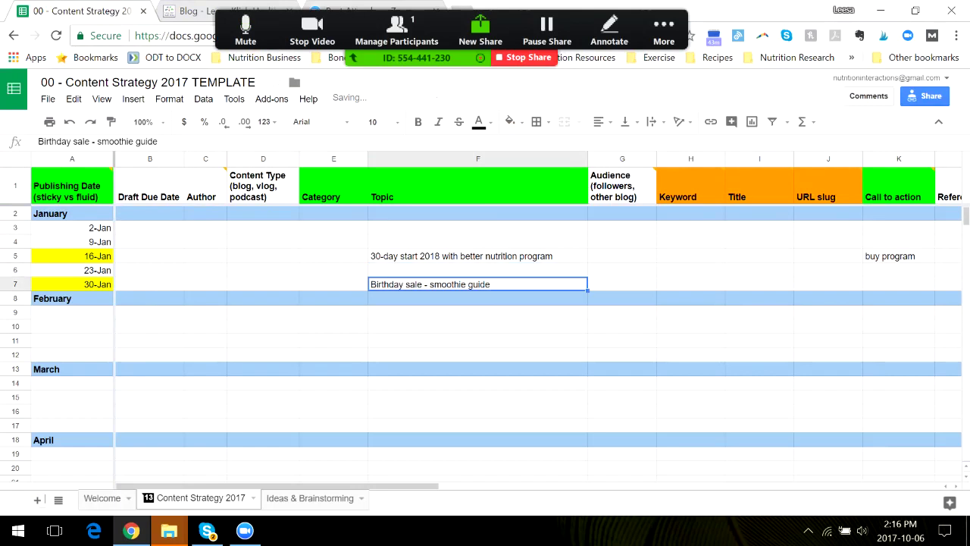
left_click(899, 284)
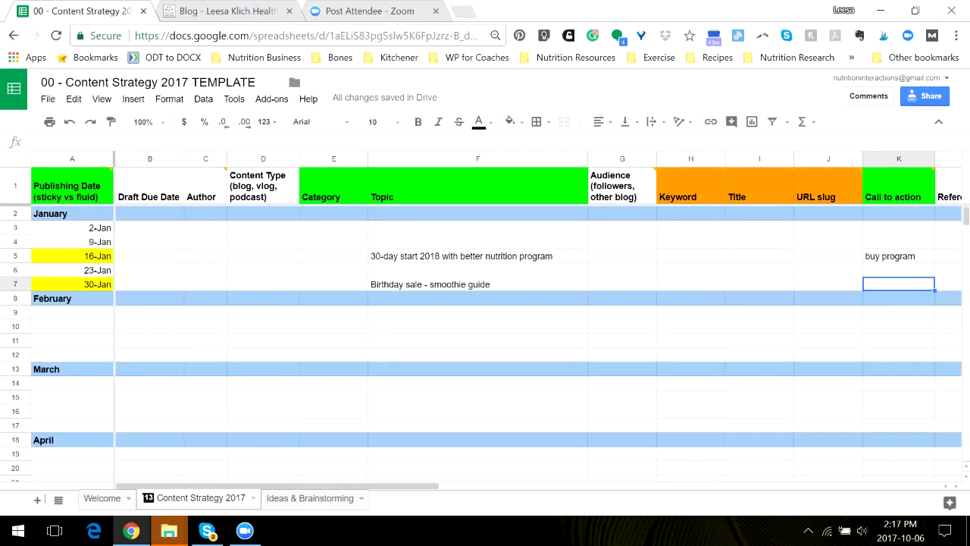
type("buy guide")
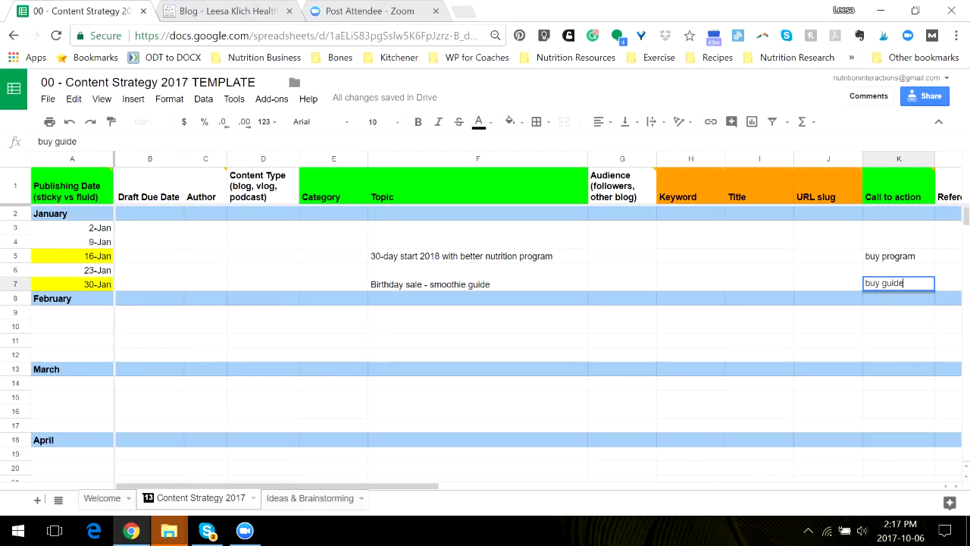
left_click(623, 284)
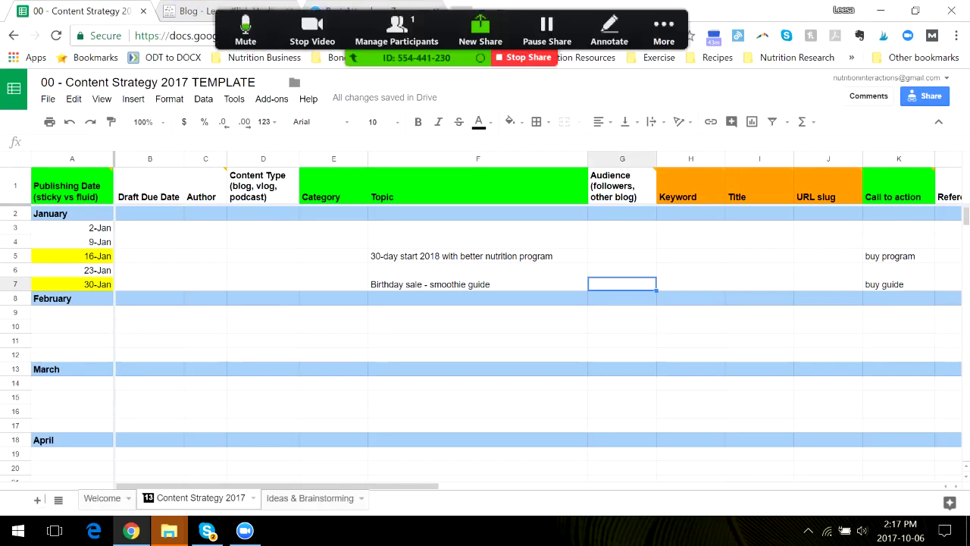
Switch to the open blog page and examine its list of categories and recent posts.
left_click(188, 11)
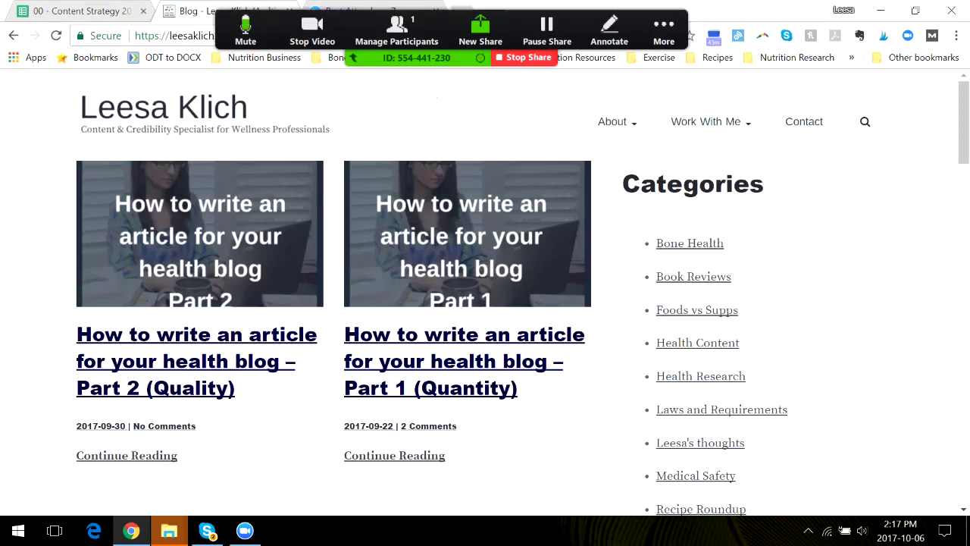
scroll(485, 304, "down", 3)
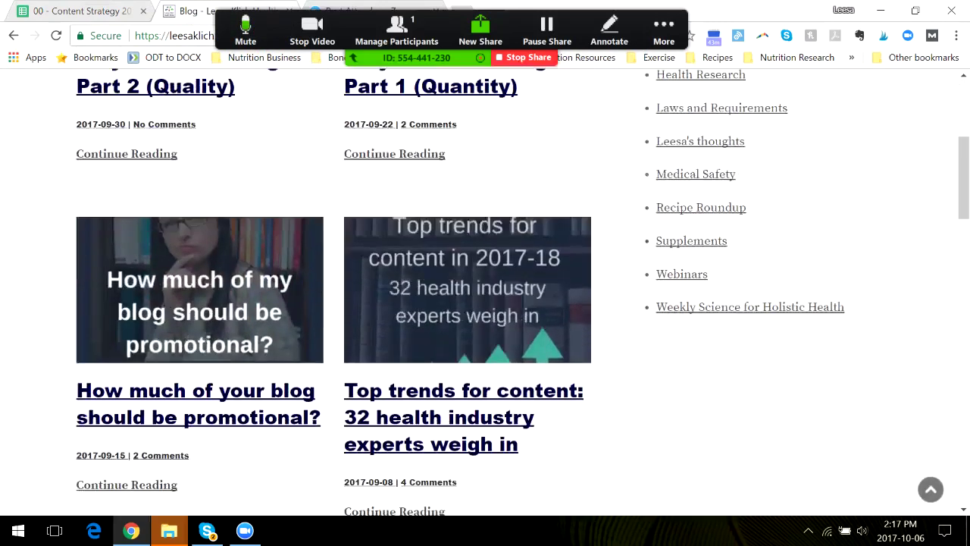
scroll(693, 275, "up", 3)
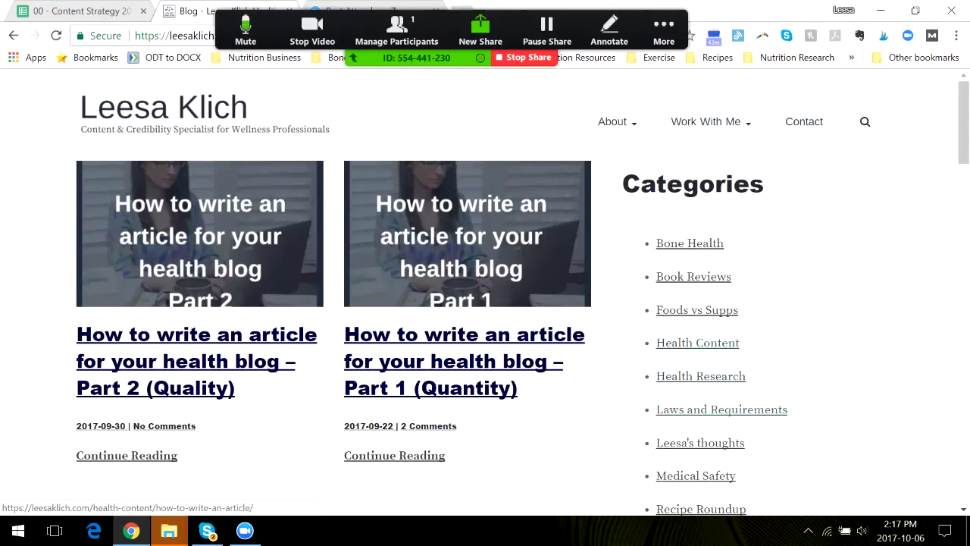
Return to the Content Strategy 2017 sheet and enter "Recipes" as the 30-Jan row's category.
left_click(97, 12)
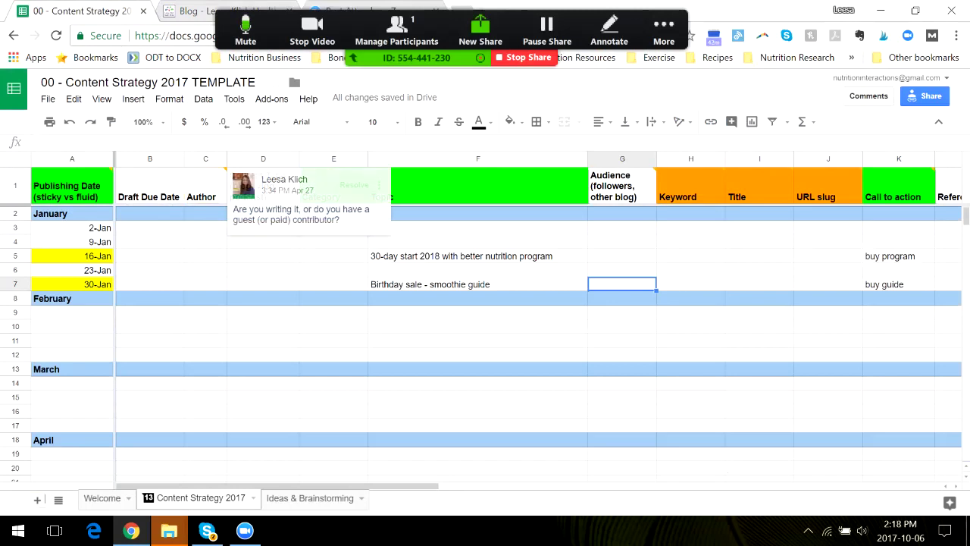
left_click(334, 285)
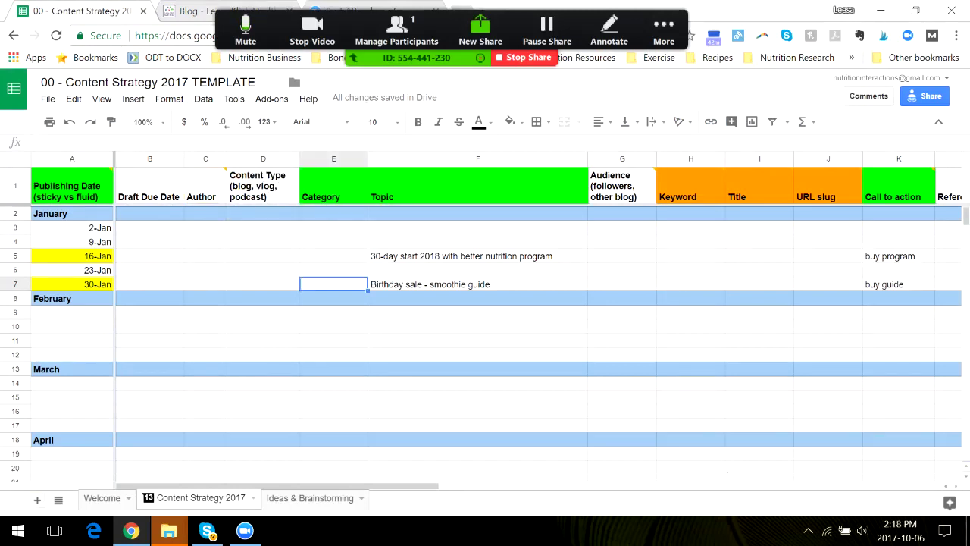
type("Reci")
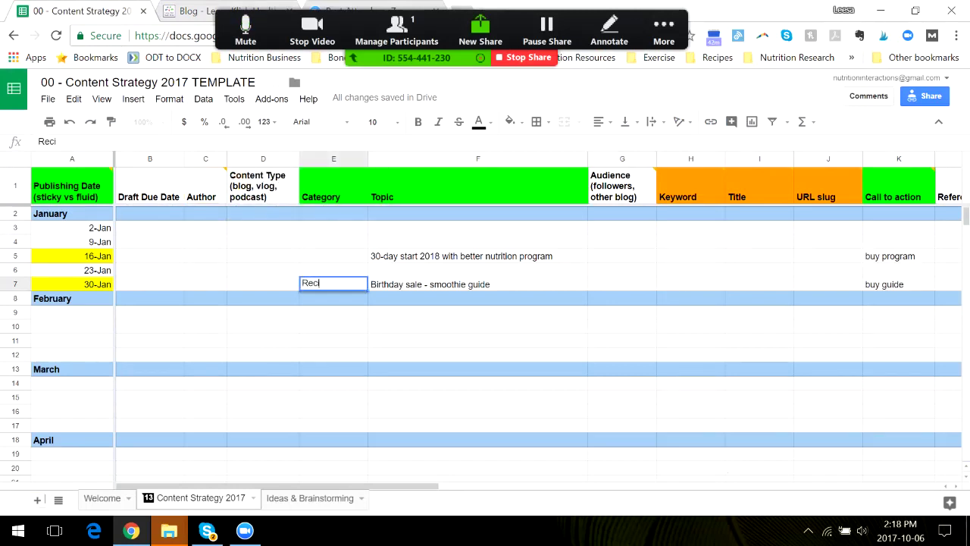
type("pes")
key("Tab")
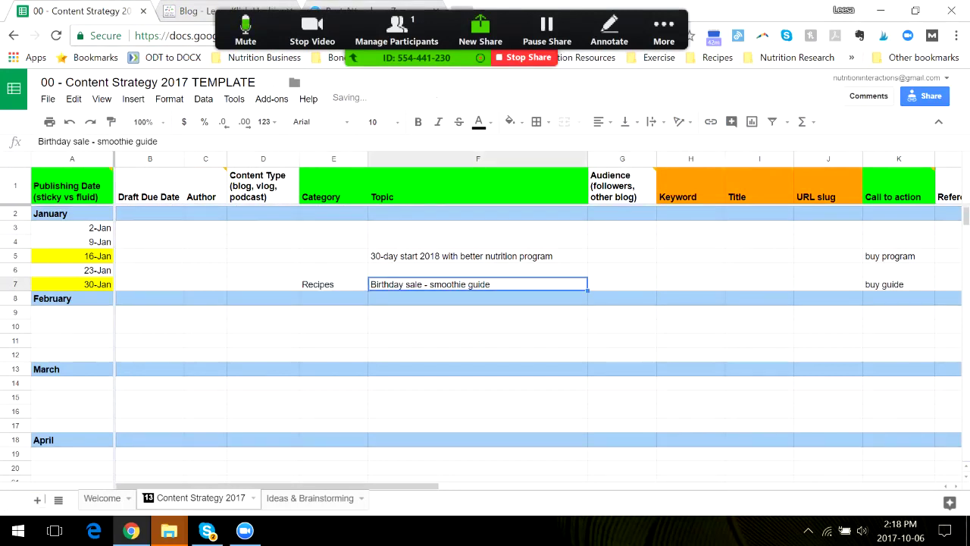
Enter "Nutrition" as the category for the 16-Jan nutrition program topic.
left_click(334, 256)
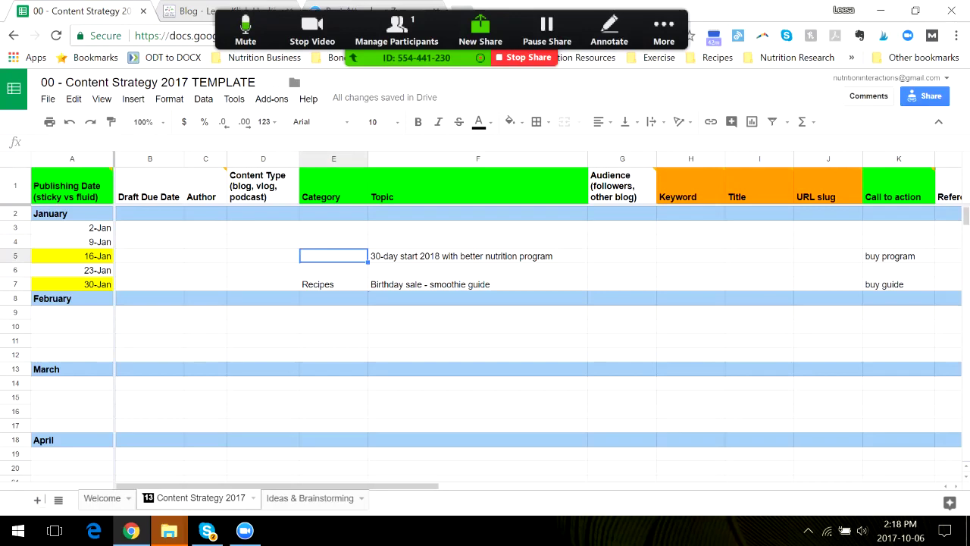
type("Nutrition")
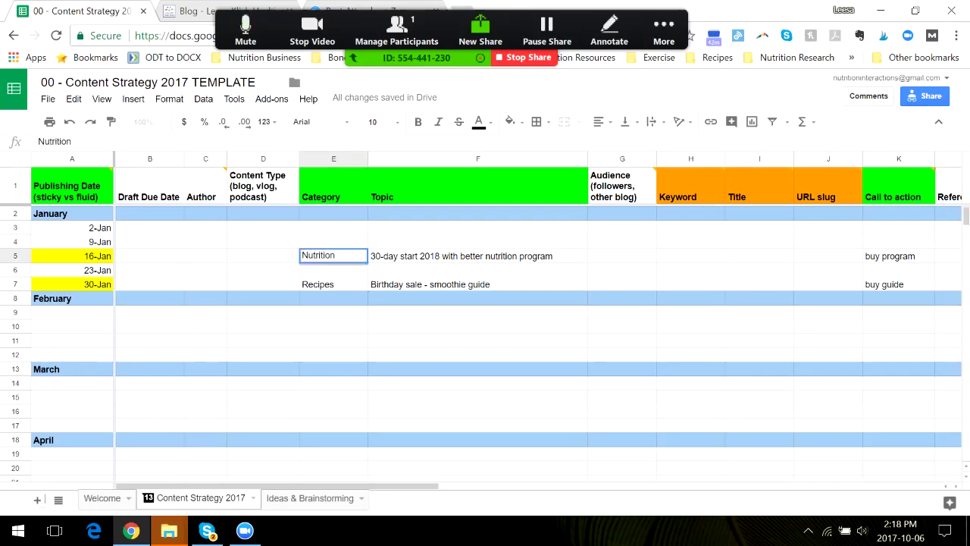
key("Tab")
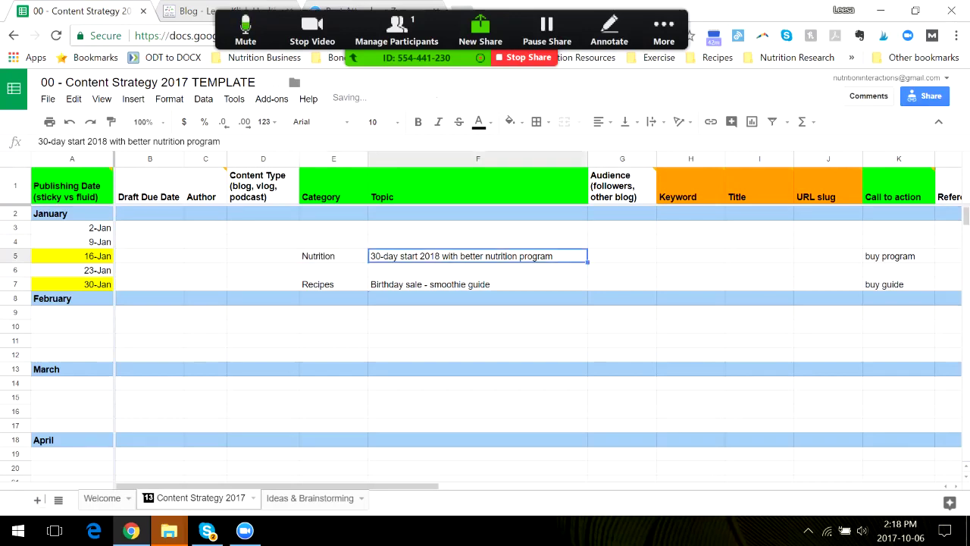
left_click(334, 256)
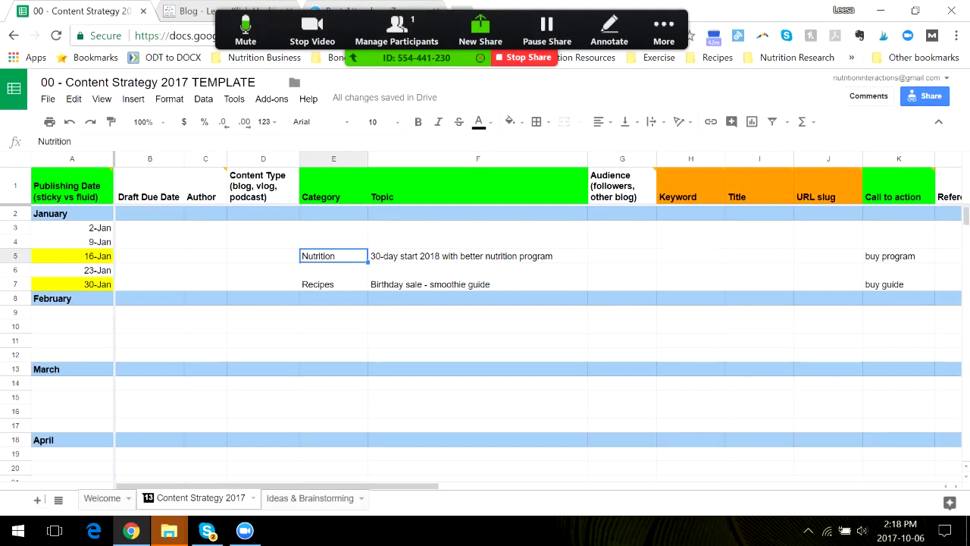
left_click(478, 284)
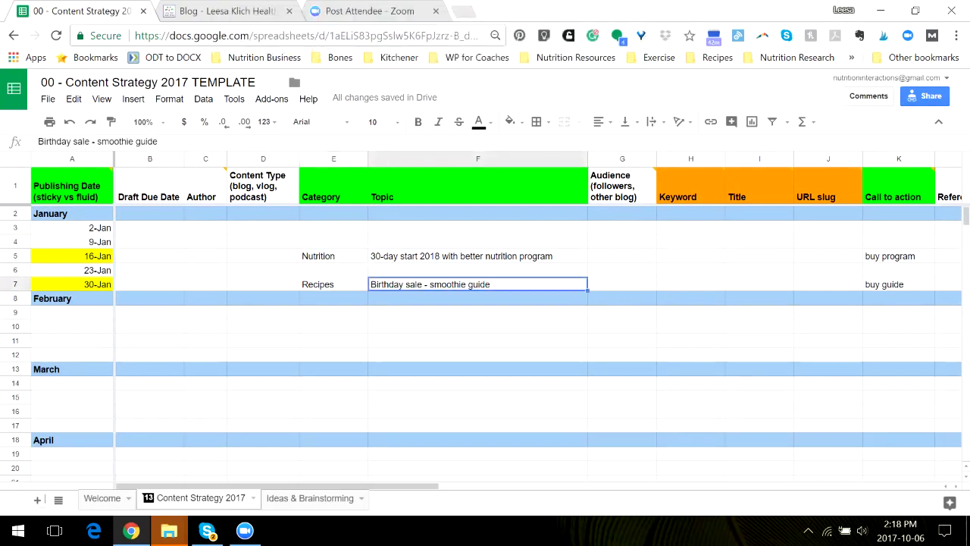
Fill the 23-Jan row with the category "Recipes" and the topic "Benefits of green smoothies".
left_click(333, 285)
left_click(334, 270)
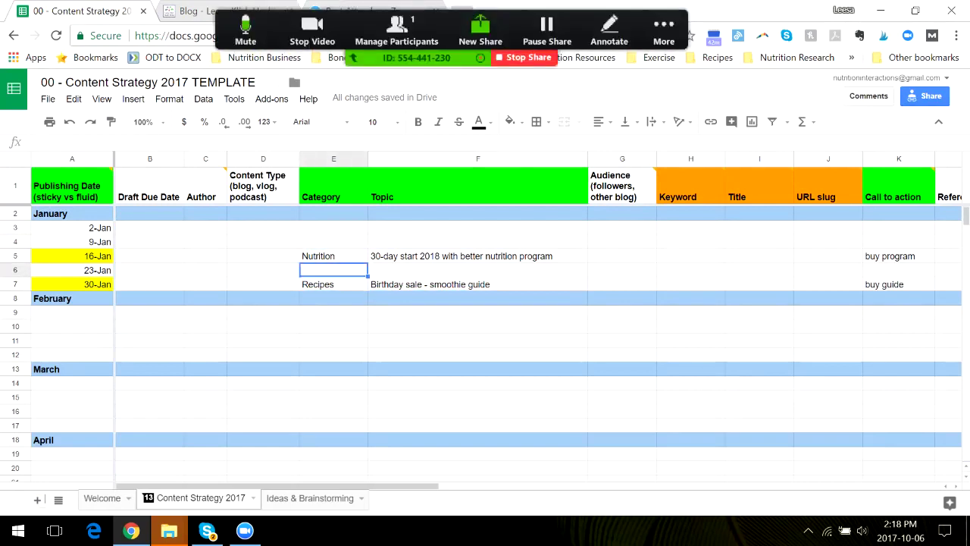
type("Re")
key("Tab")
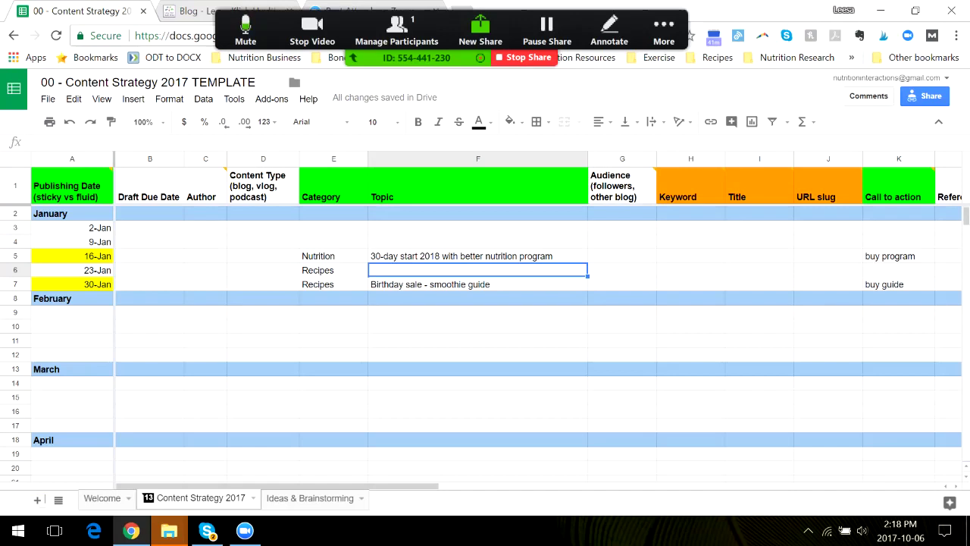
type("Bene")
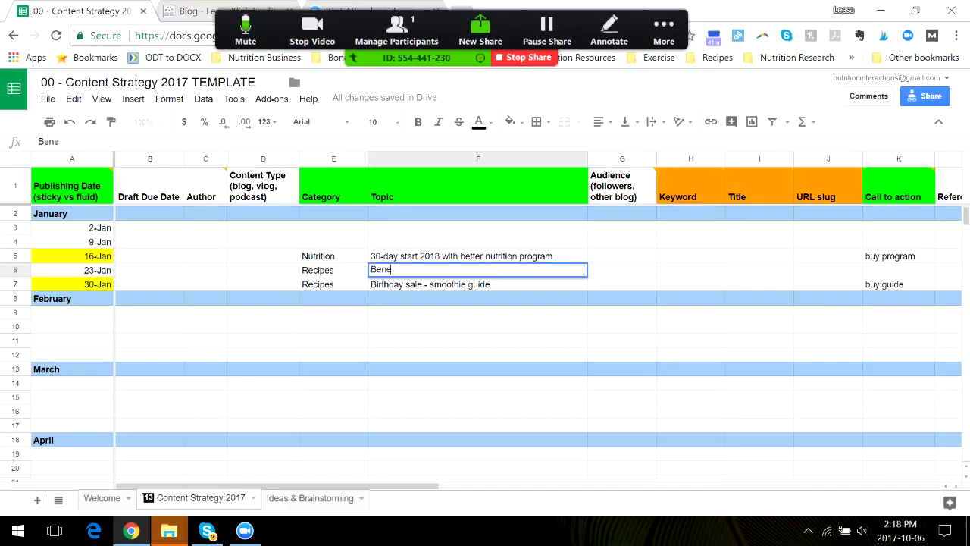
type("fits of green smooth")
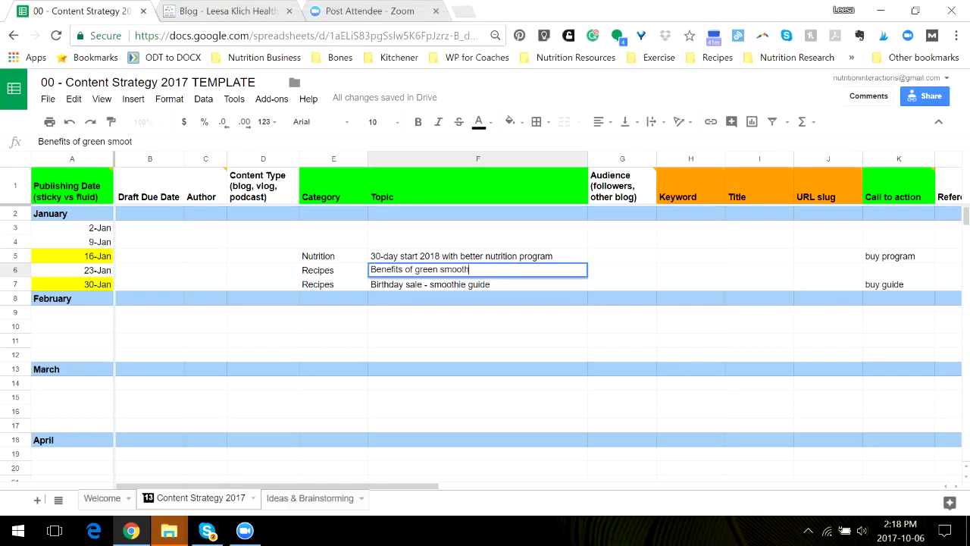
type("ies")
key("Tab")
Enter "opt-in 5 smoothies" as the call to action for the 23-Jan topic.
key("Tab")
key("Tab")
key("Tab")
key("Tab")
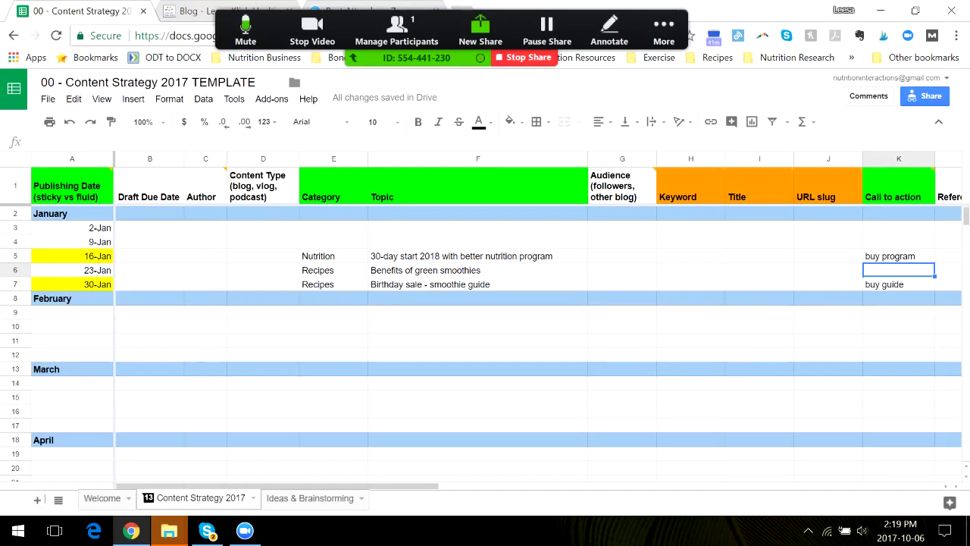
type("opt")
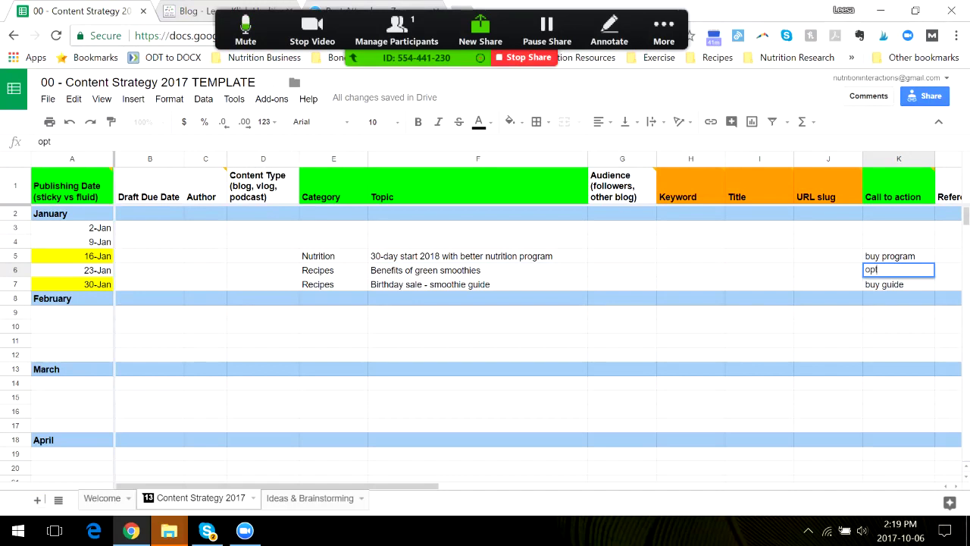
type("-in 5 smoothies")
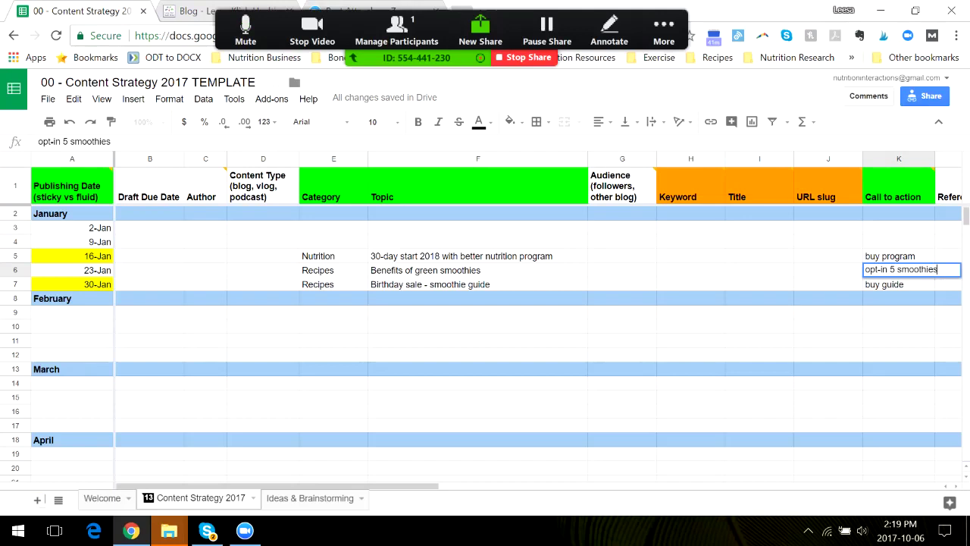
key("Return")
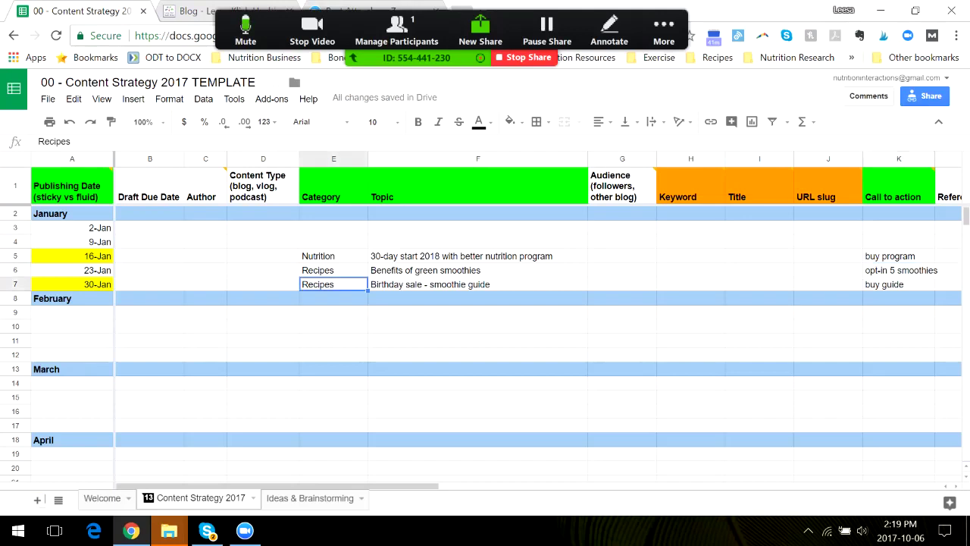
left_click(899, 271)
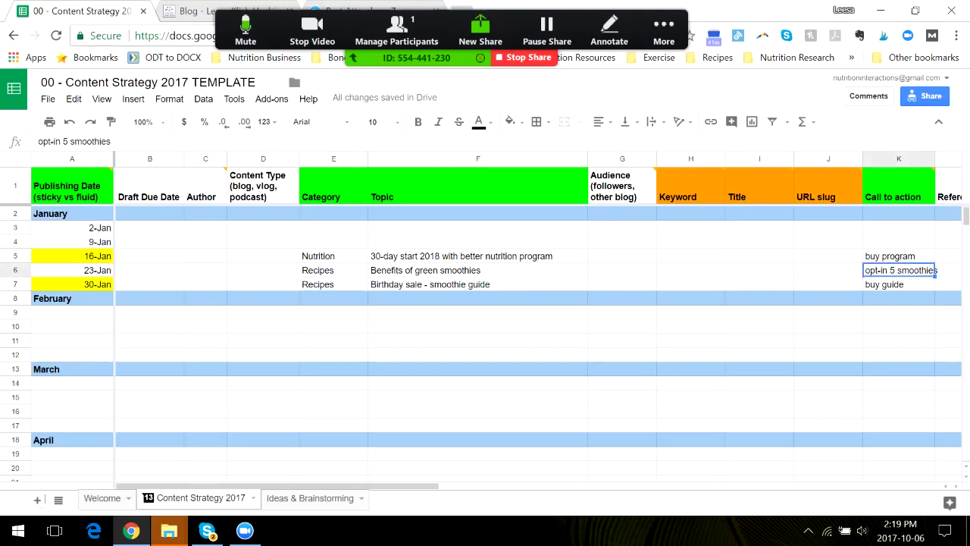
left_click(477, 271)
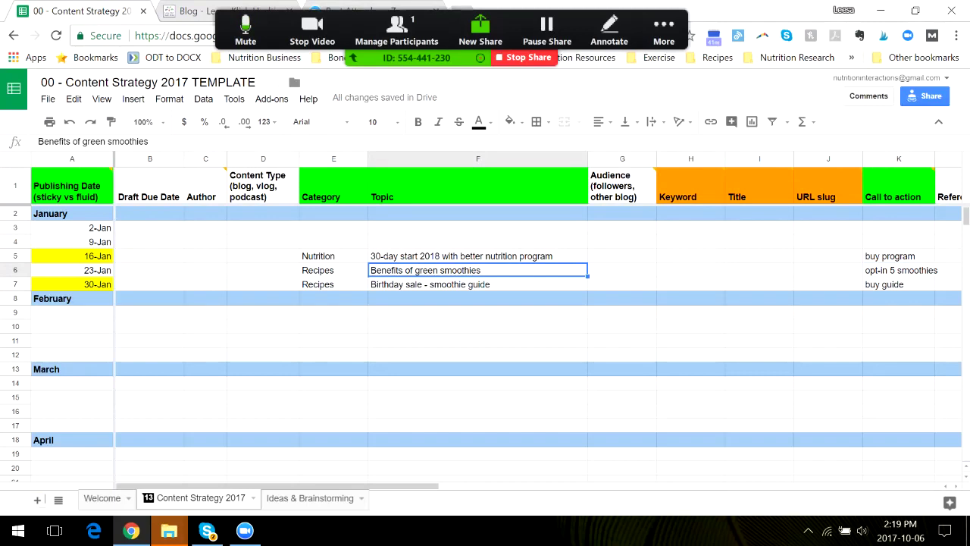
left_click(478, 241)
left_click(477, 257)
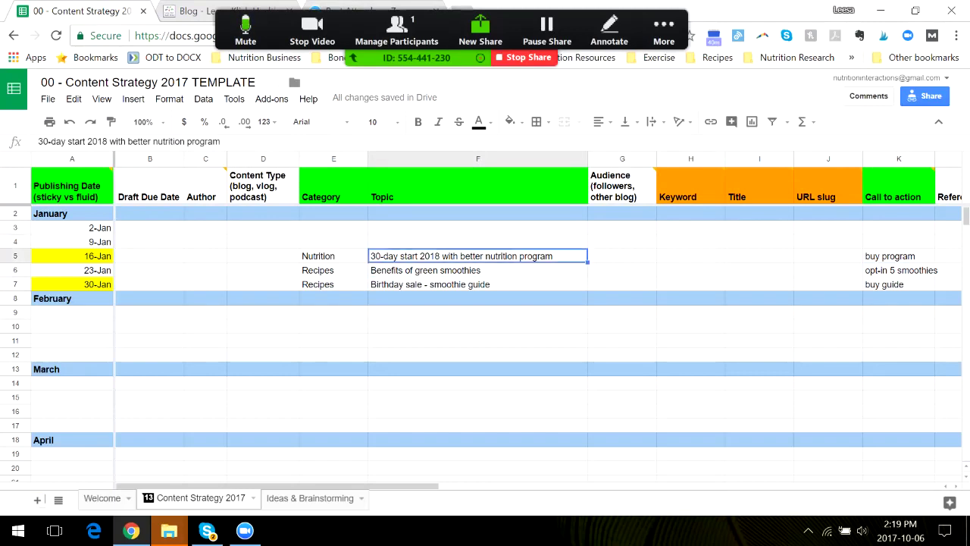
Enter "Nutrition" as the category for both the 2-Jan and 9-Jan rows.
left_click(333, 227)
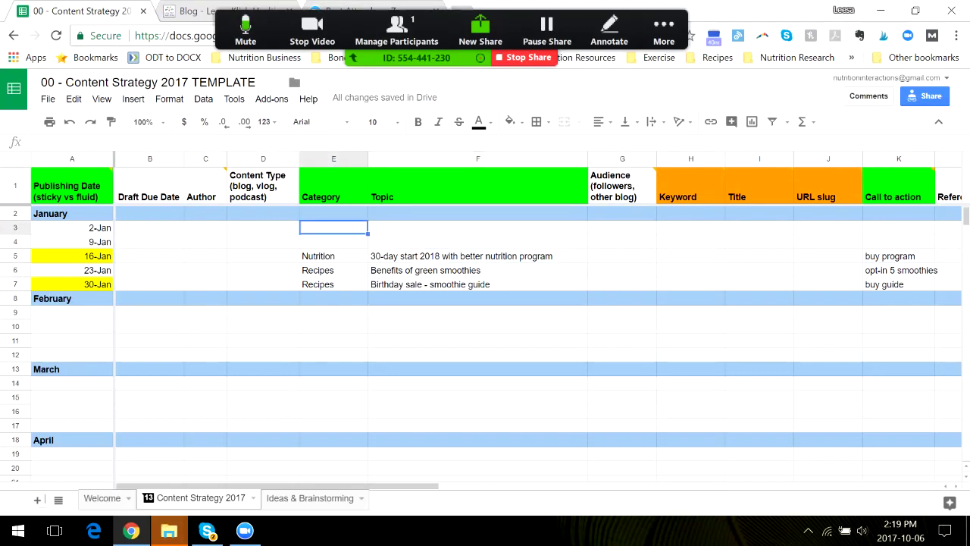
type("Nutrition")
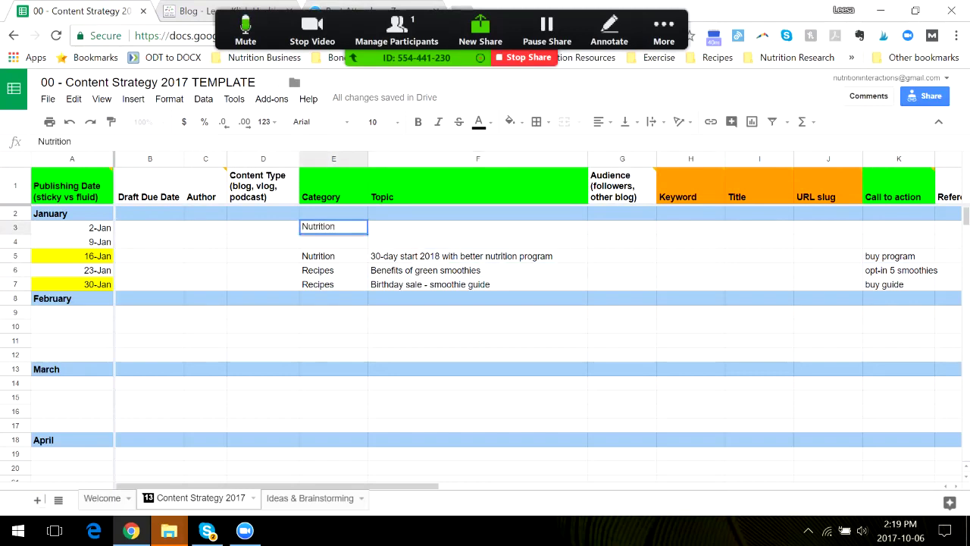
key("Return")
type("Nut")
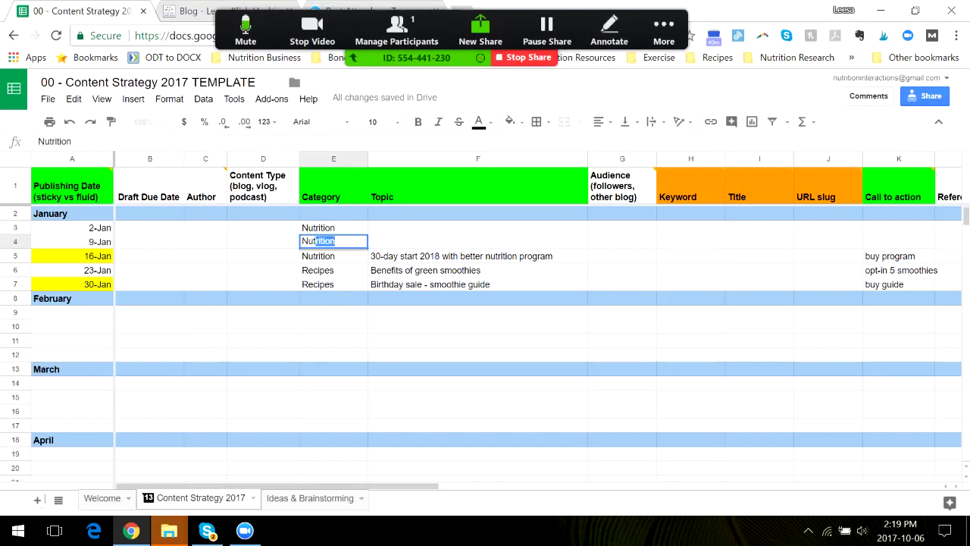
key("Tab")
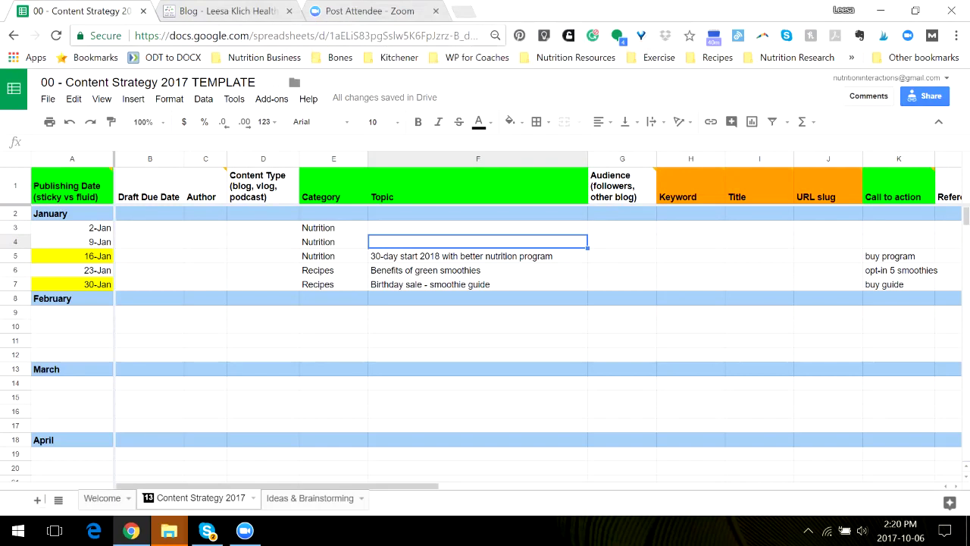
Enter "Nutrition when you're feeling ill" as the topic for 9-Jan.
type("Nuti")
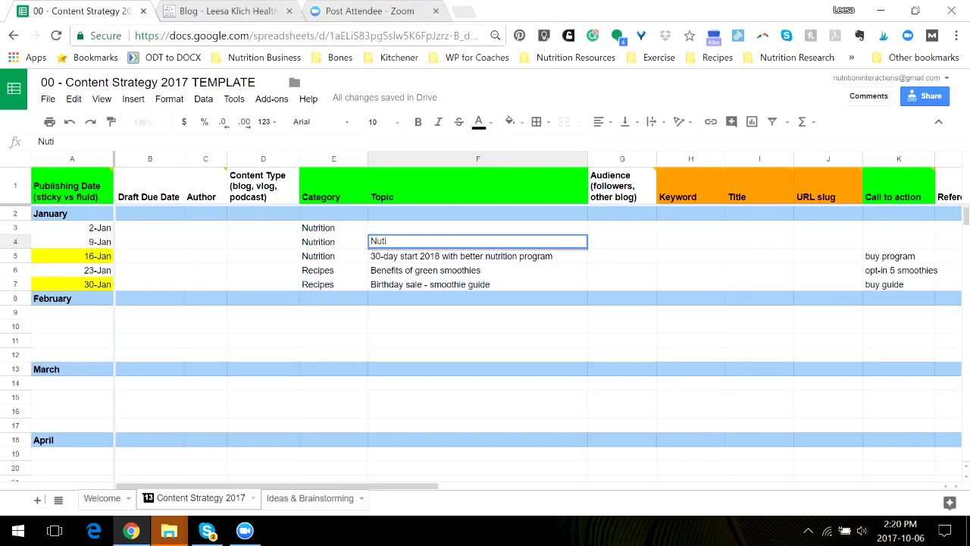
key("BackSpace")
type("ritionn to")
key("BackSpace")
key("BackSpace")
key("BackSpace")
key("BackSpace")
key("BackSpace")
type("when you'r")
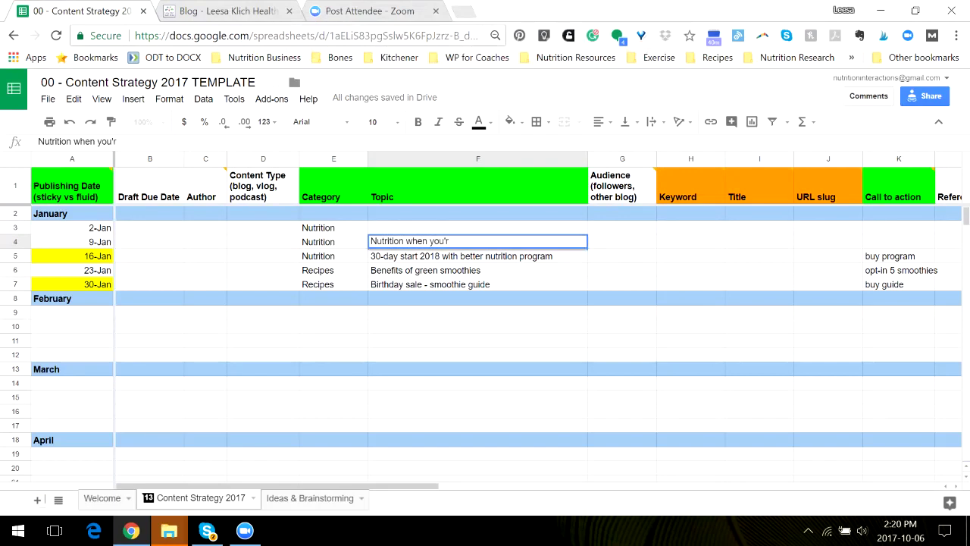
type("e feeling ill")
key("Tab")
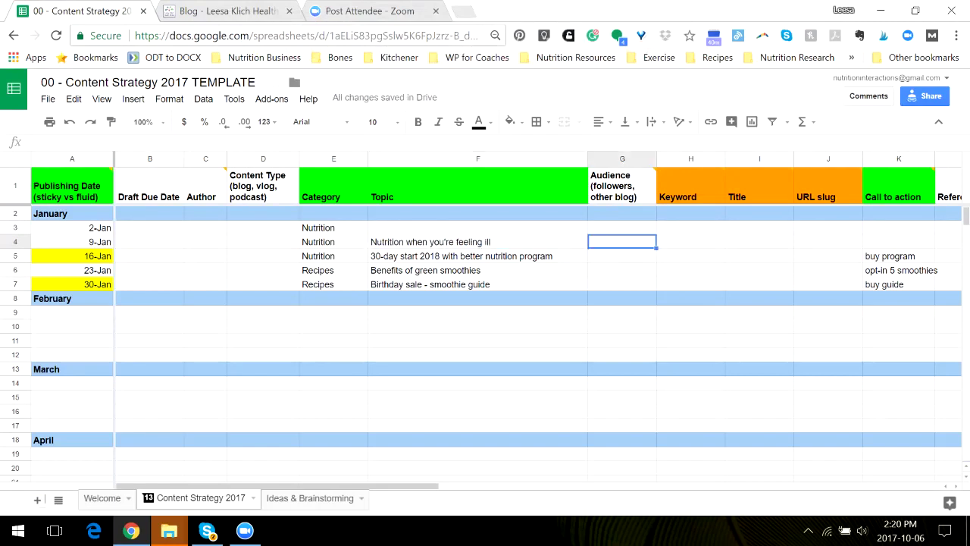
Enter "waitlist for new program" as the call to action for the 9-Jan topic.
key("Tab")
key("Tab")
key("Tab")
key("Tab")
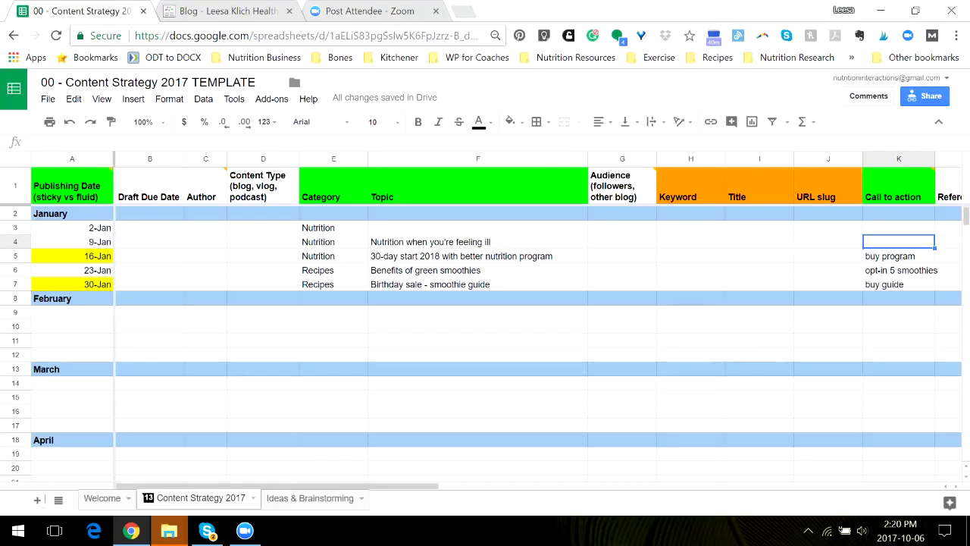
type("waitl")
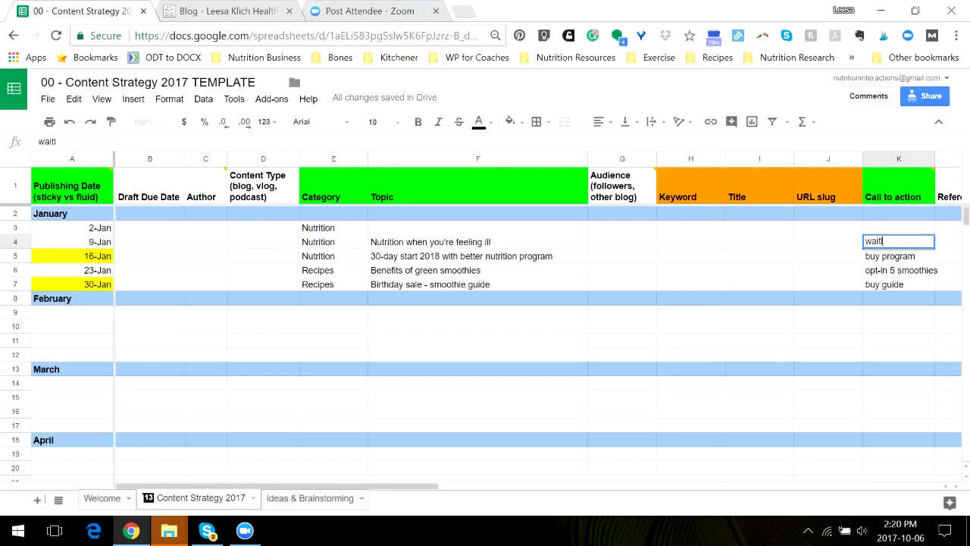
type("ist for new program")
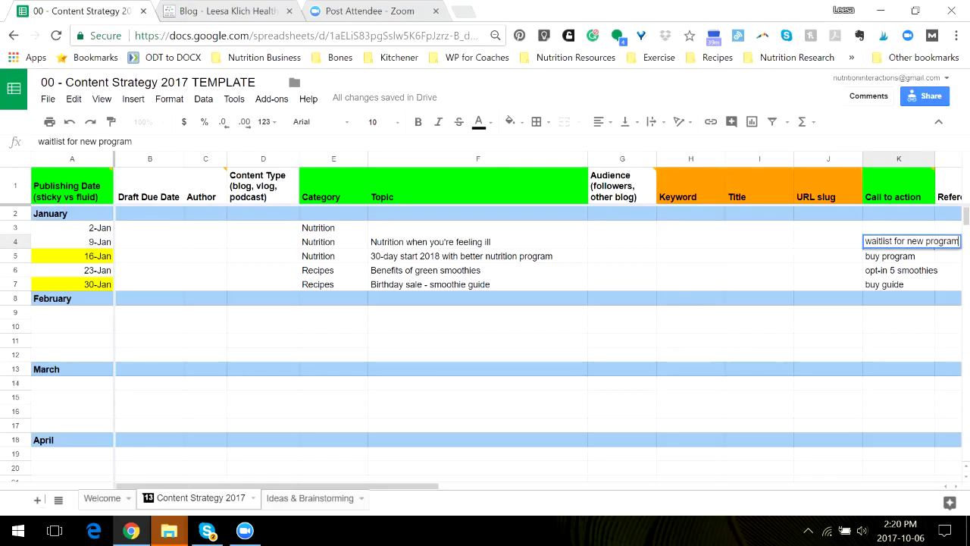
key("Return")
key("Up")
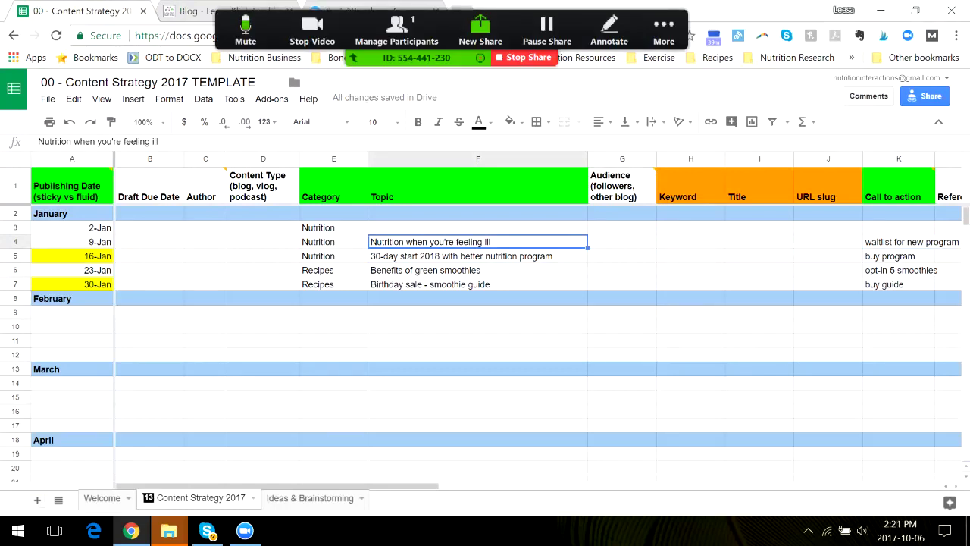
left_click(478, 256)
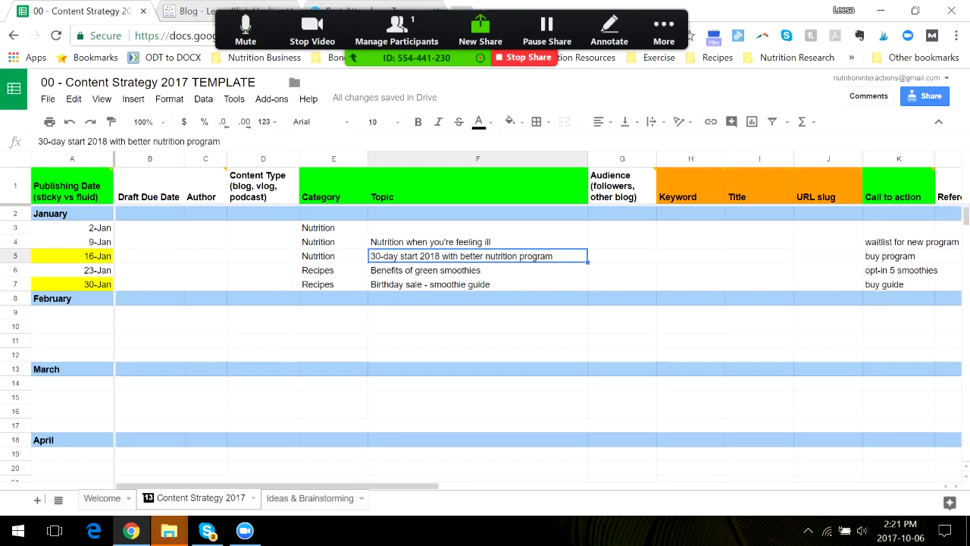
Enter "Unhealthy holidays? Here are my most nutrient dense recommendations" as the topic for 2-Jan.
left_click(477, 227)
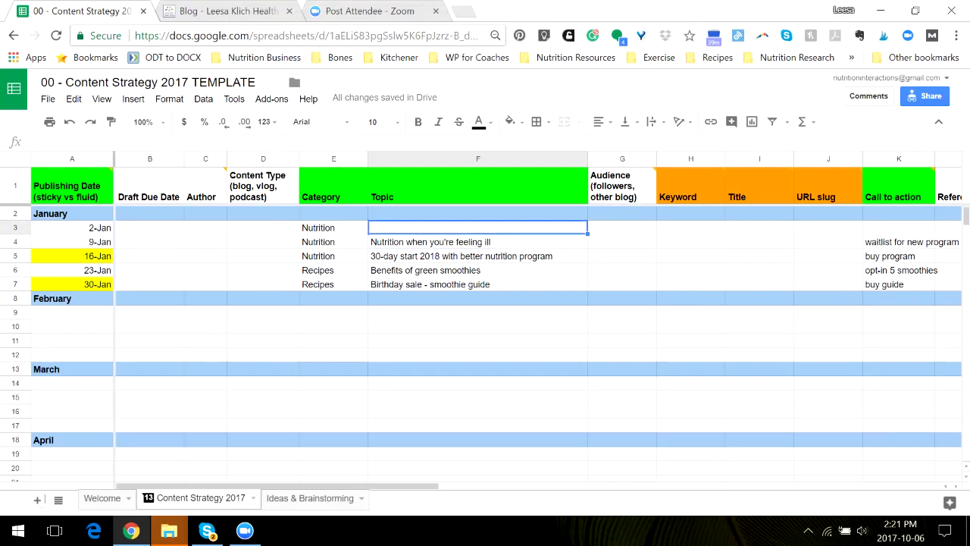
type("Un")
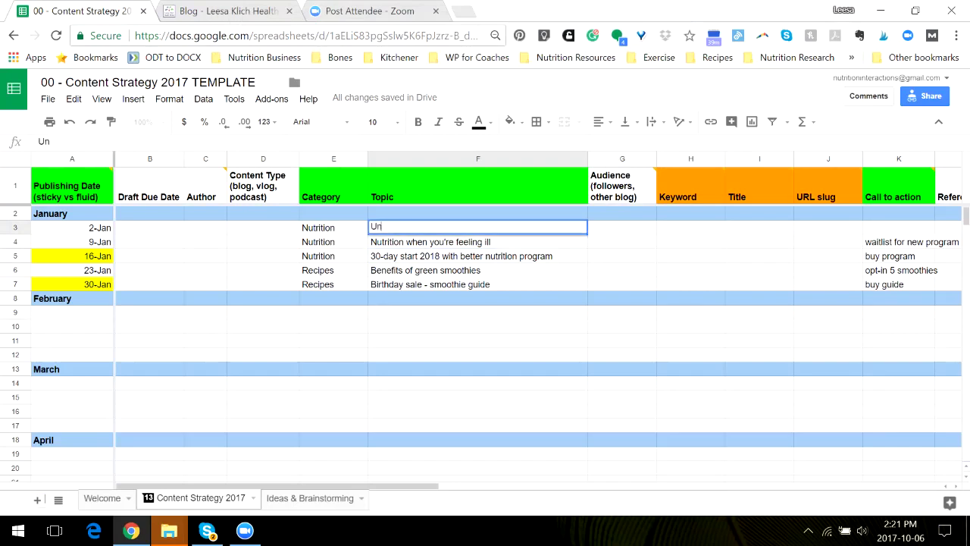
type("healthy holidays?")
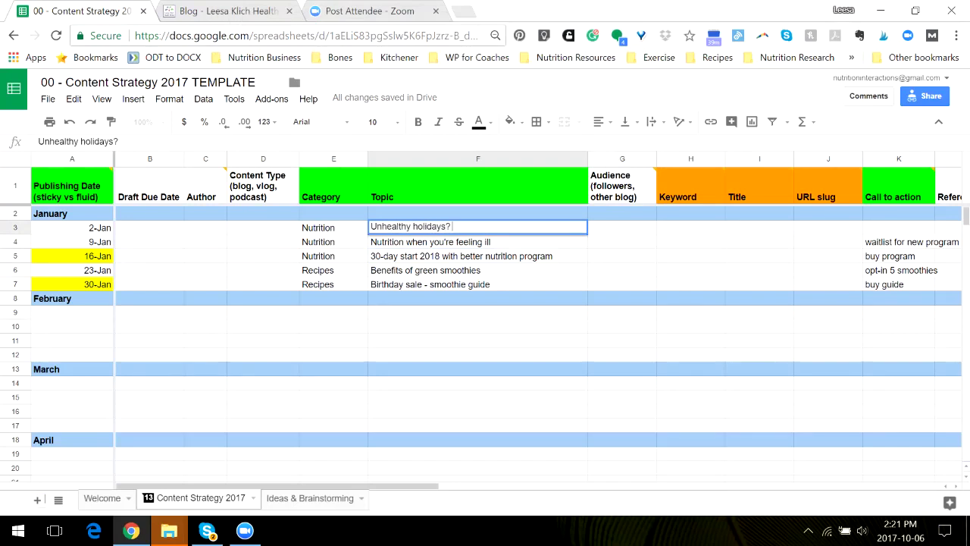
type(" Here are my most")
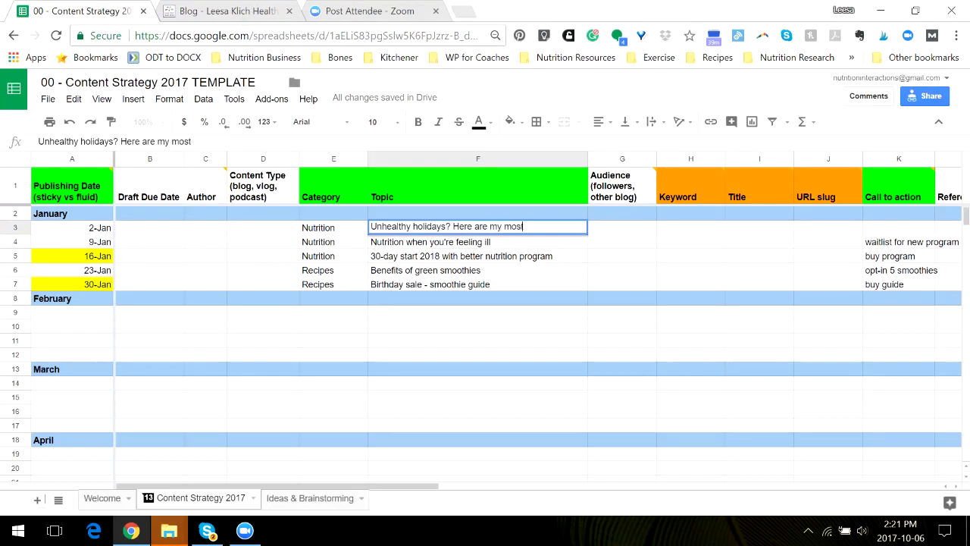
type(" nutritient dense")
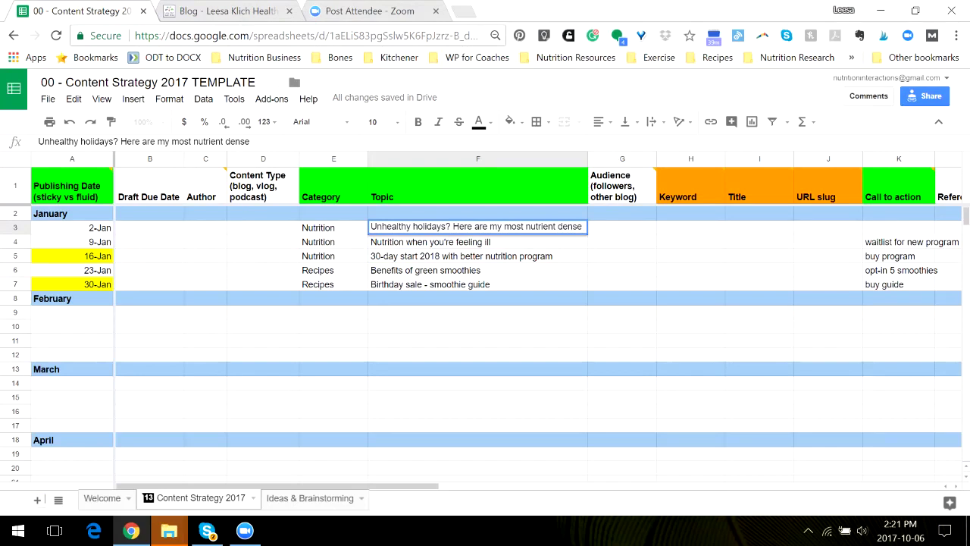
type(" recom")
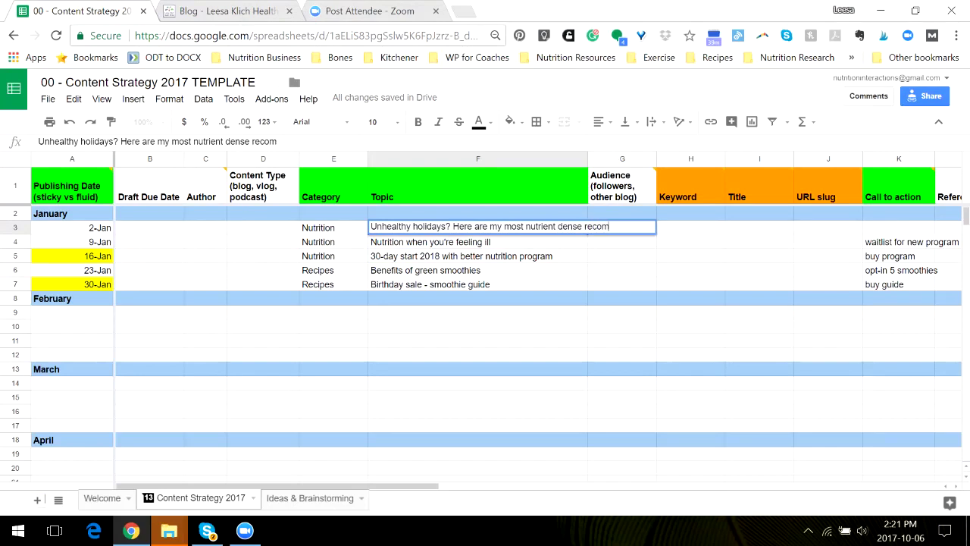
type("mendations")
key("Tab")
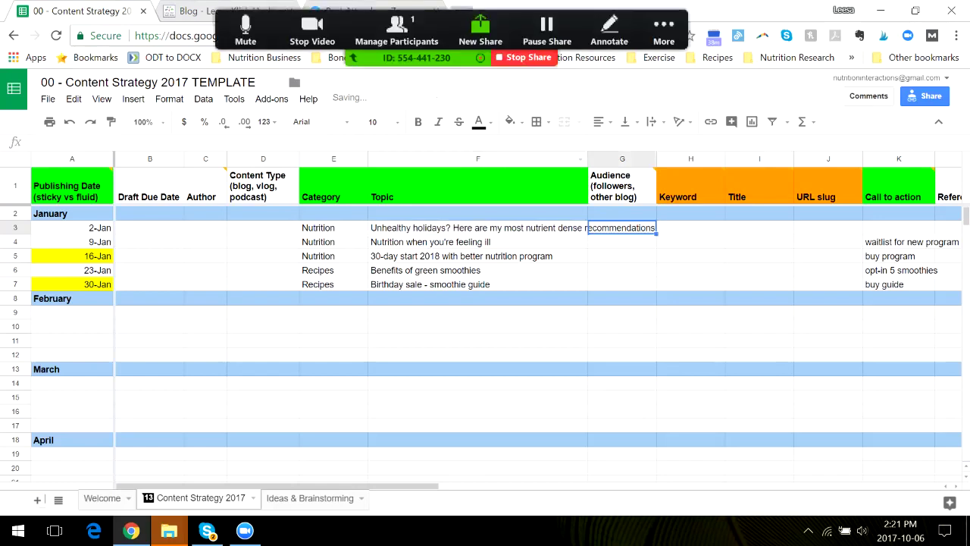
left_click(478, 228)
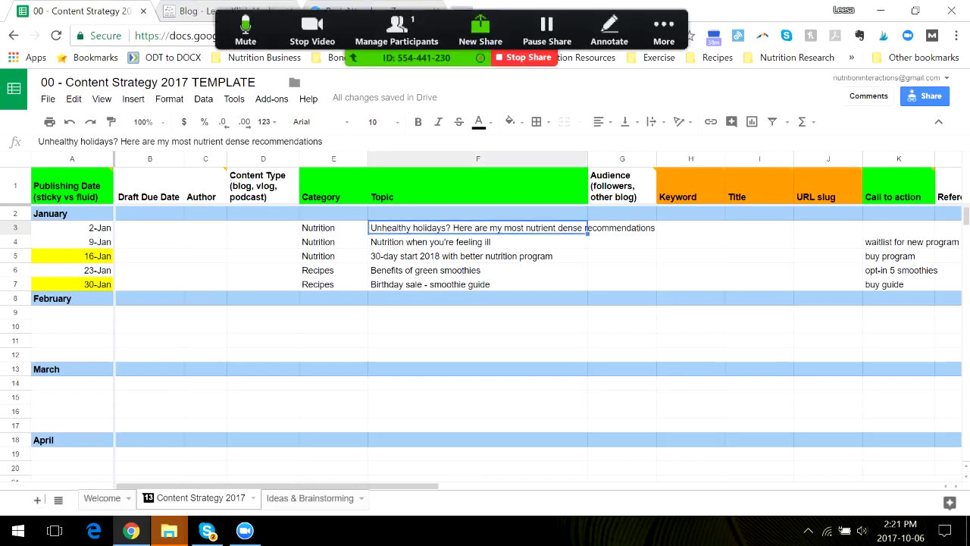
left_click(477, 256)
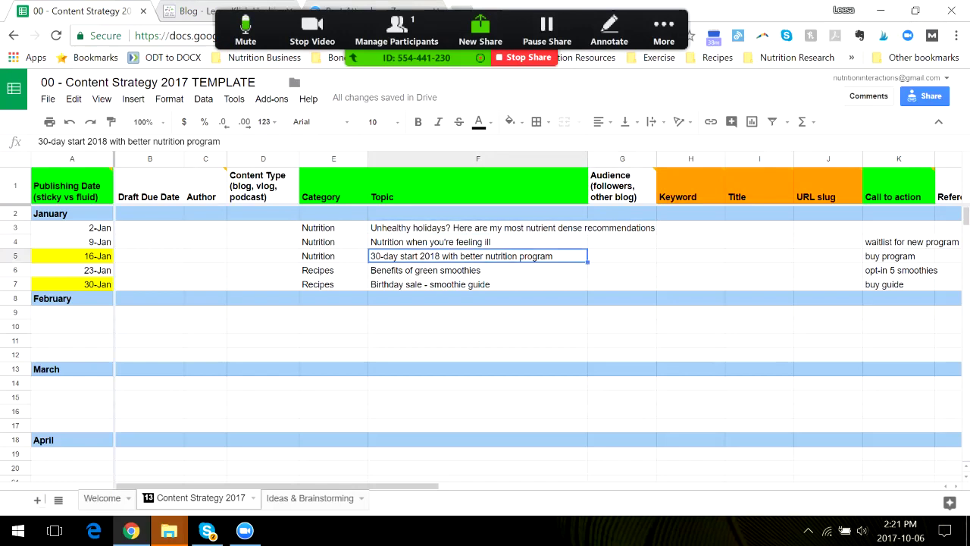
left_click(477, 270)
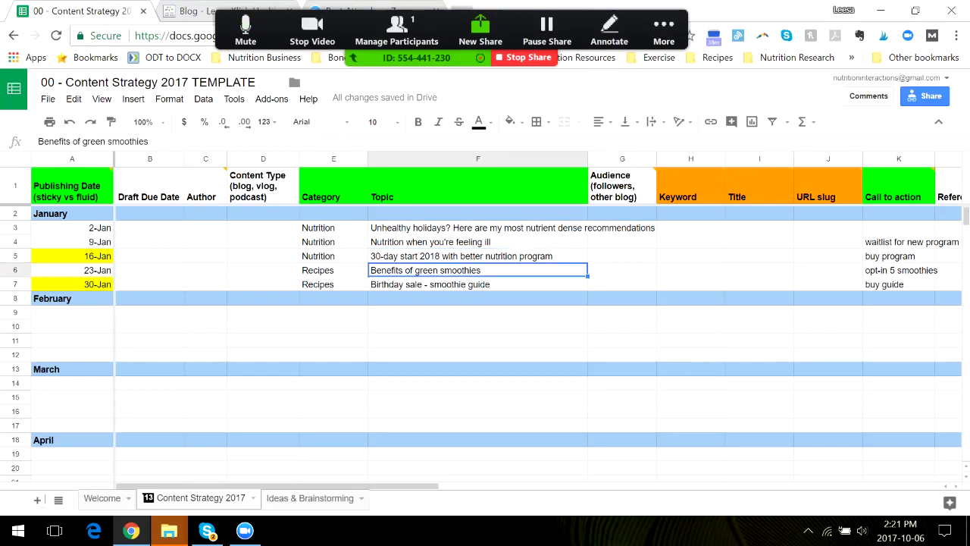
left_click(477, 256)
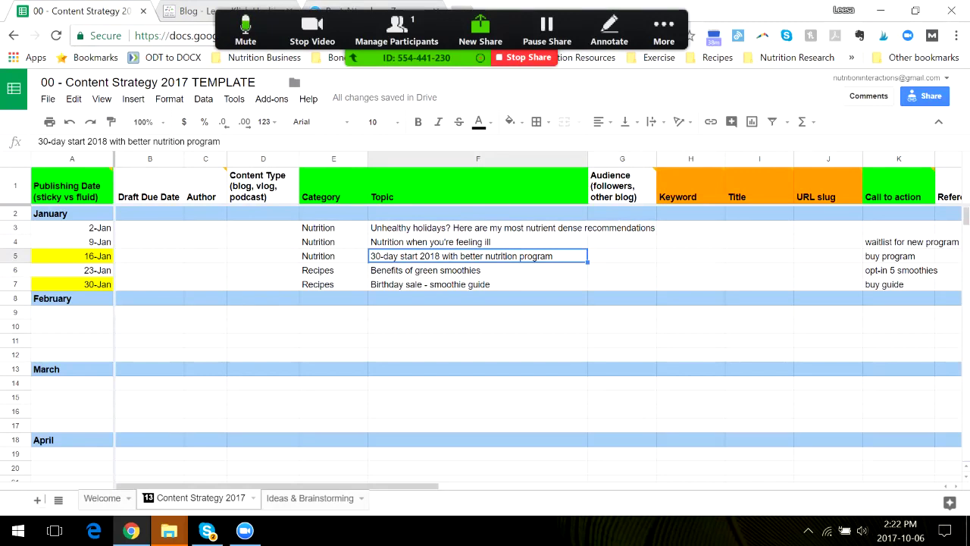
Enter "waitlist for new program" as the call to action for the 2-Jan topic.
left_click(478, 228)
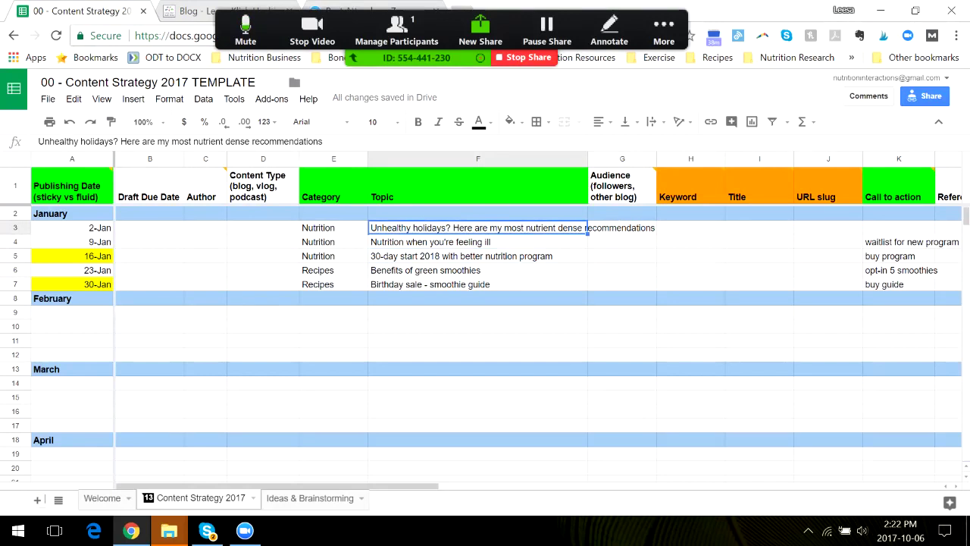
left_click(899, 228)
type("waitlist for new program")
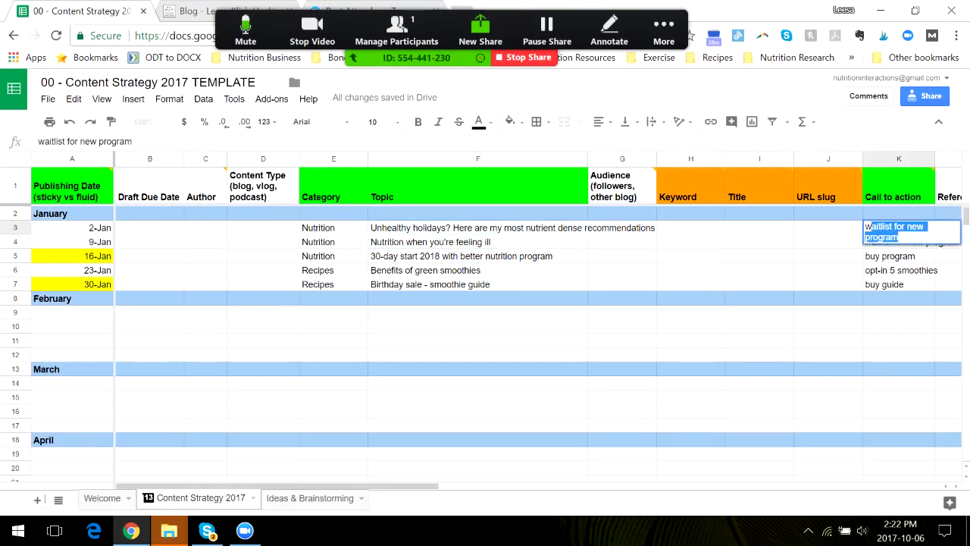
key("Return")
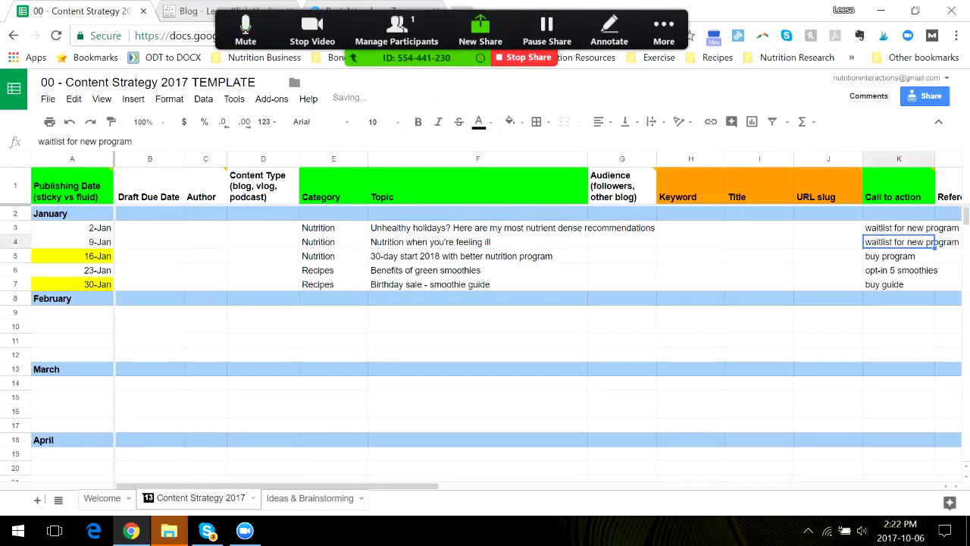
Insert a blank row above the 9-Jan row and enter "2-jan" as its publishing date.
left_click(478, 242)
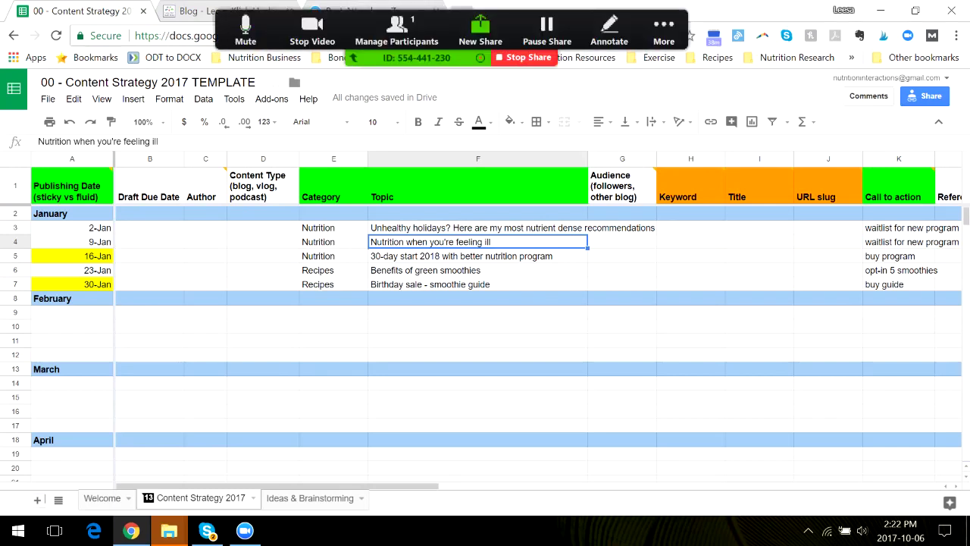
left_click(16, 242)
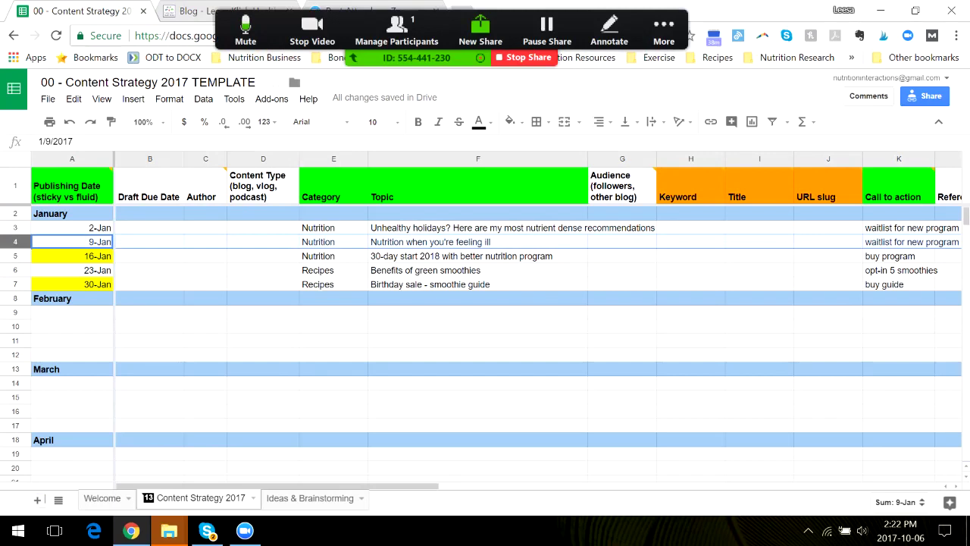
left_click(133, 98)
left_click(162, 123)
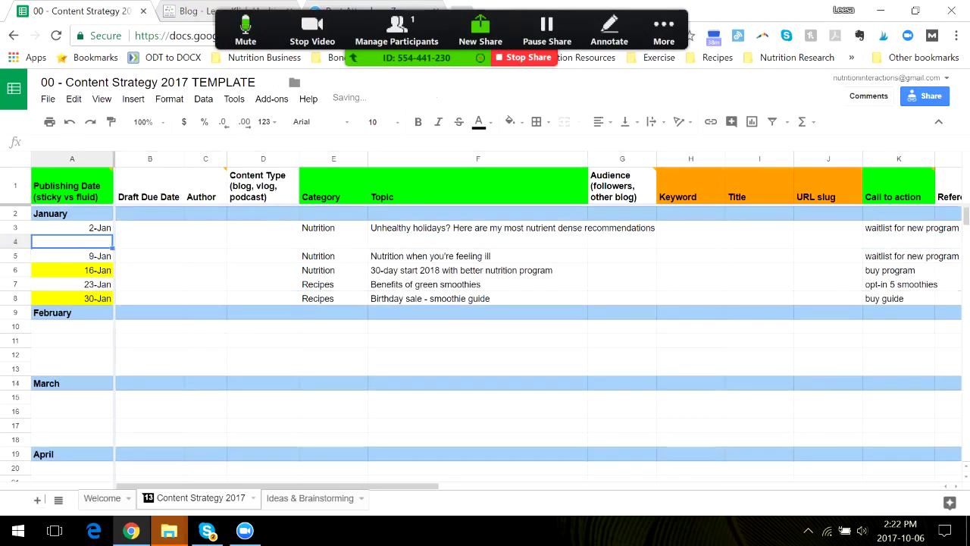
type("2-jan")
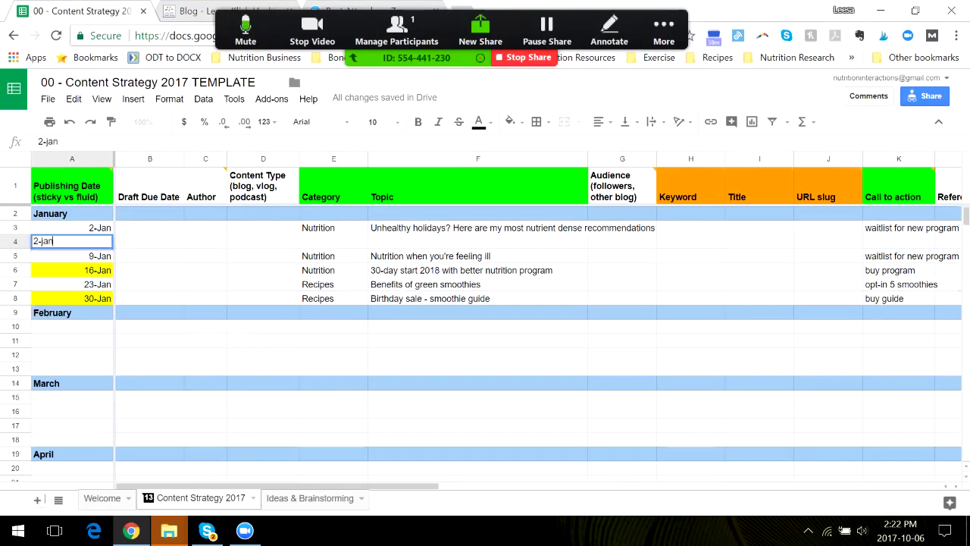
key("Tab")
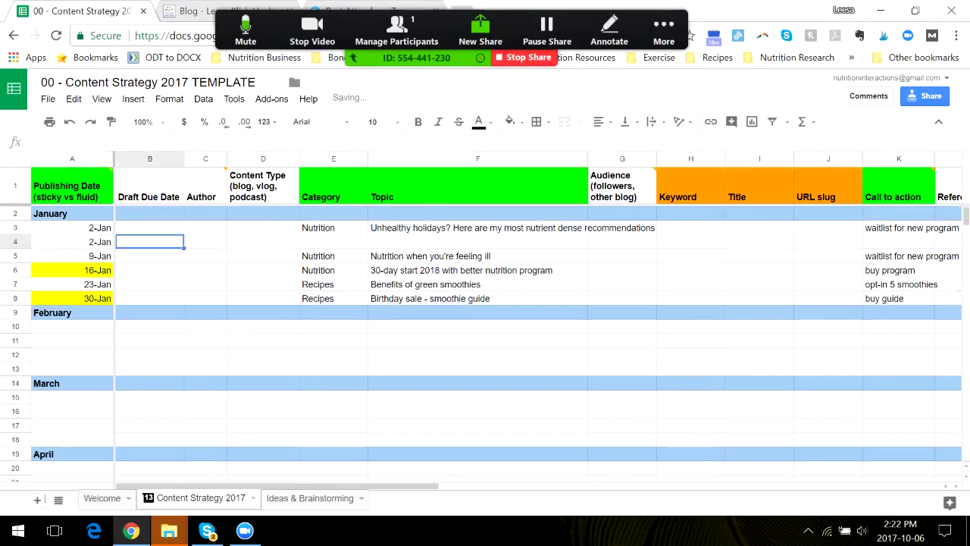
Enter "Guest" as the category in the second 2-Jan row.
key("Tab")
key("Tab")
key("Tab")
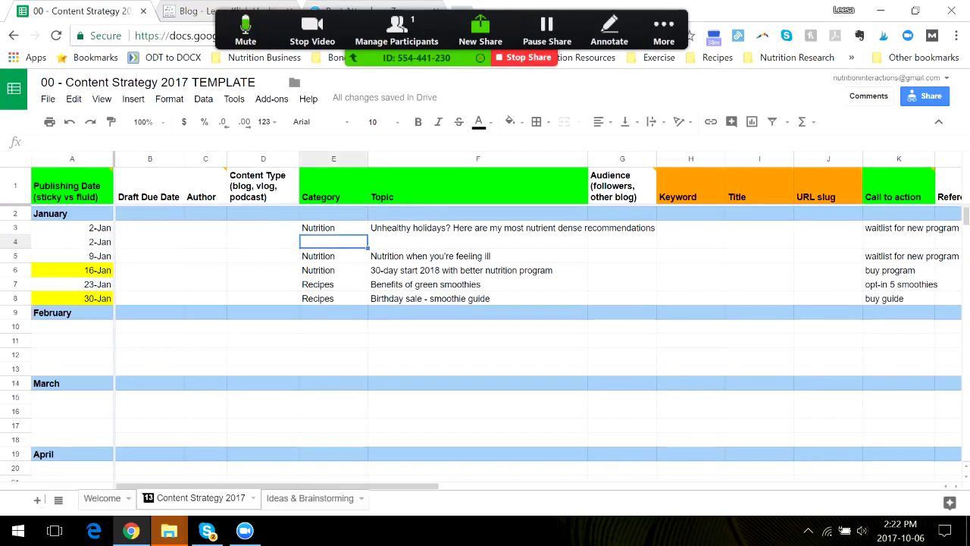
type("Guest")
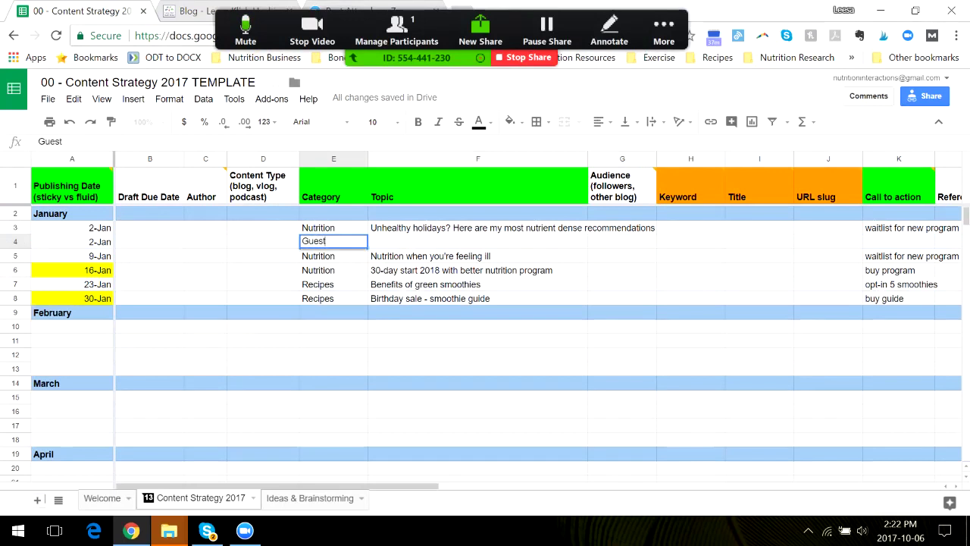
key("Tab")
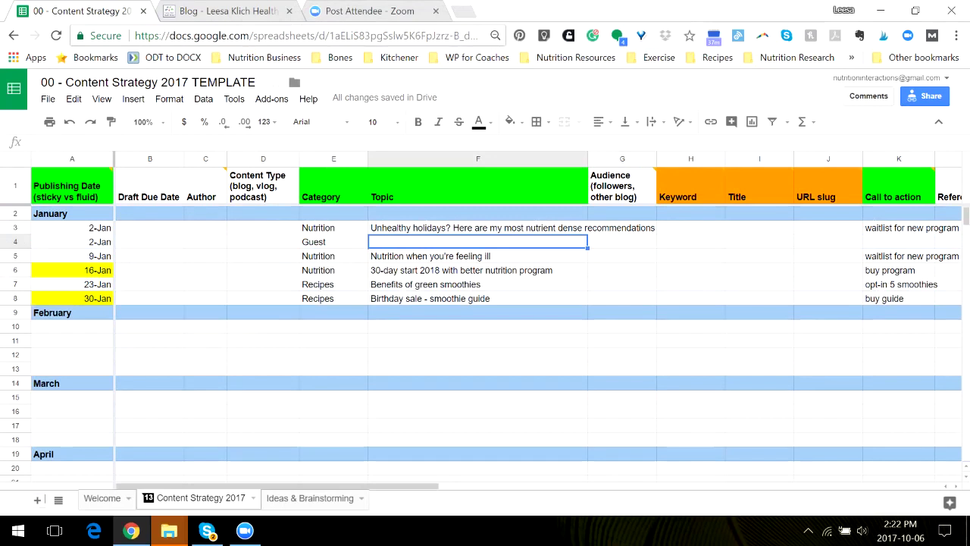
Write "Why start a new year with better nutrition?" as the topic of the 2-Jan guest post.
type("Why start")
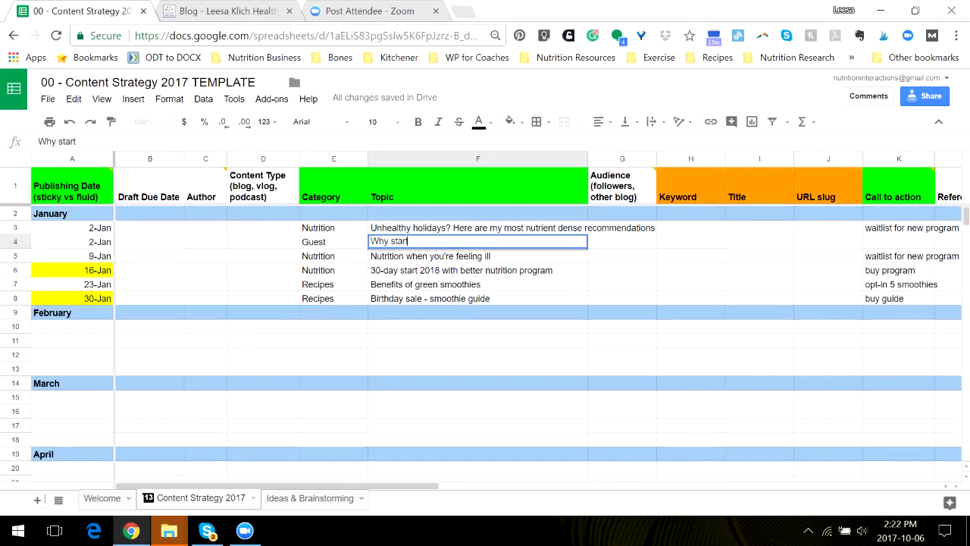
type(" a new year with bett")
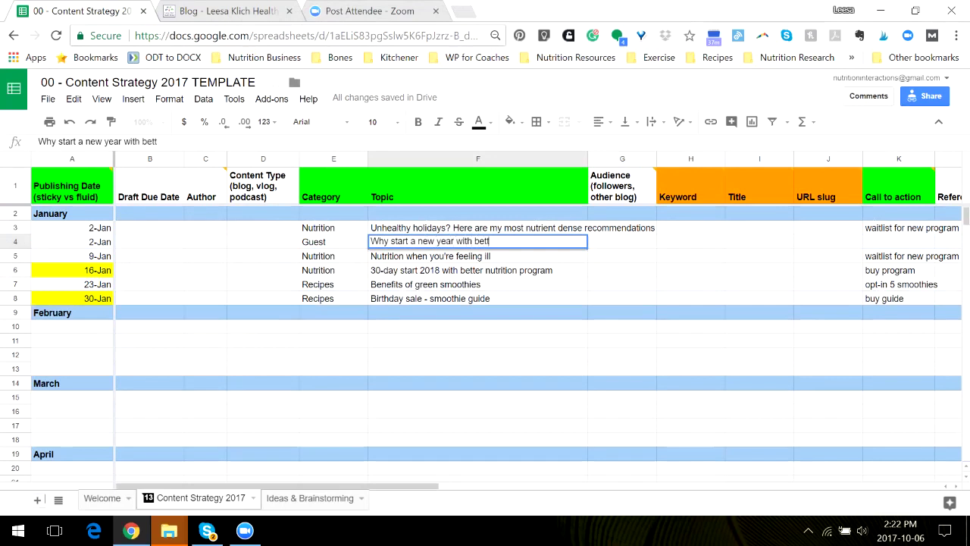
type("er nuti")
type("riton?")
key("BackSpace")
key("BackSpace")
key("BackSpace")
key("BackSpace")
type("tion?")
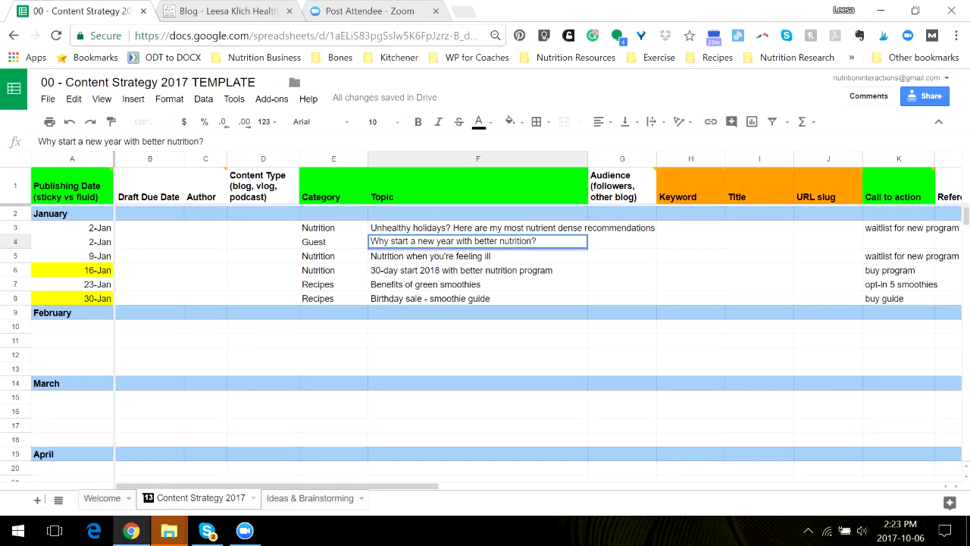
Enter "opt-in nutrition" as the call to action for the 2-Jan guest post.
key("Tab")
key("Tab")
key("Tab")
key("Tab")
key("Tab")
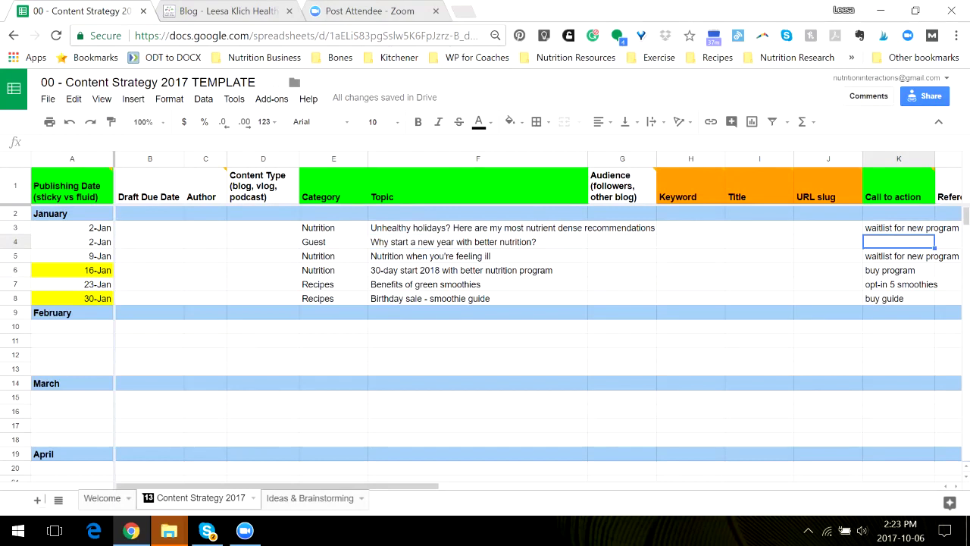
type("opt-in")
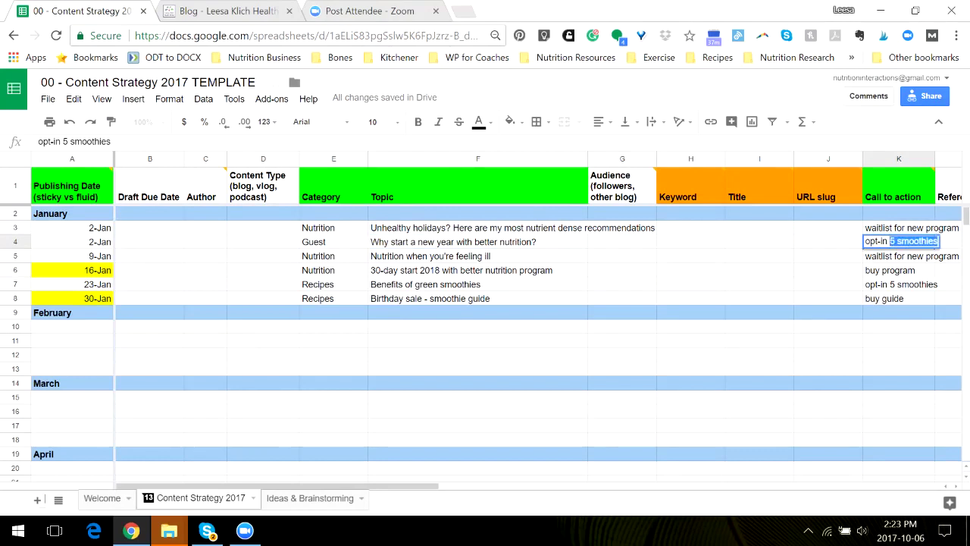
type("nutriti")
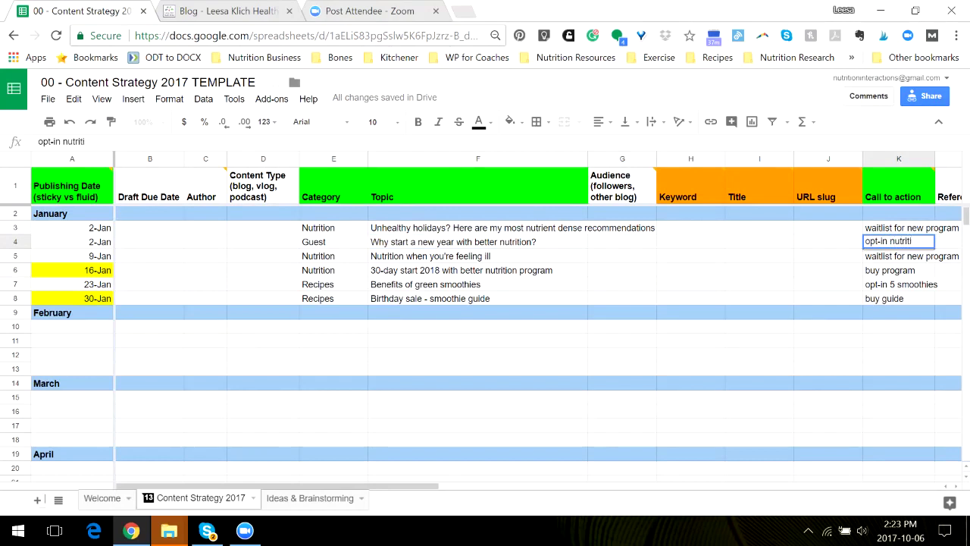
type("on")
key("BackSpace")
type("on")
key("Return")
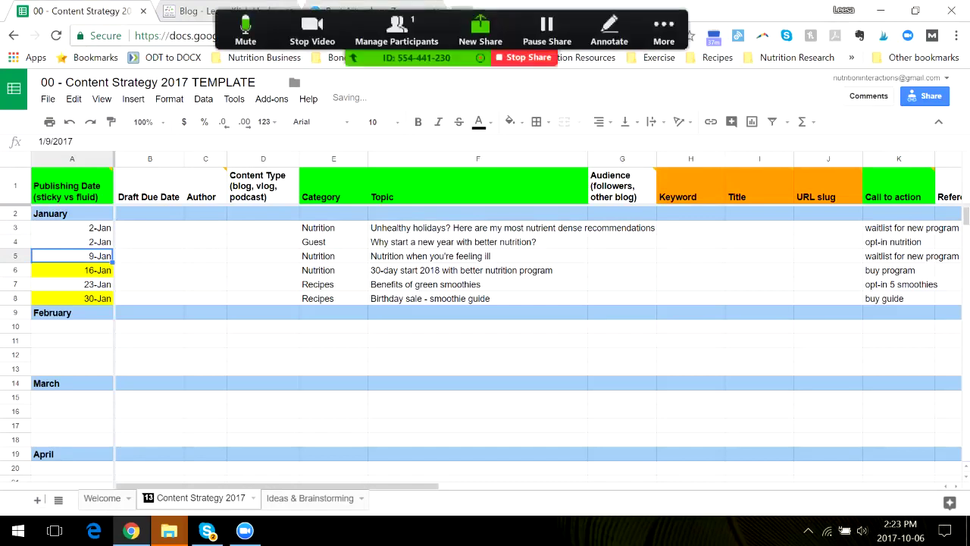
left_click(478, 242)
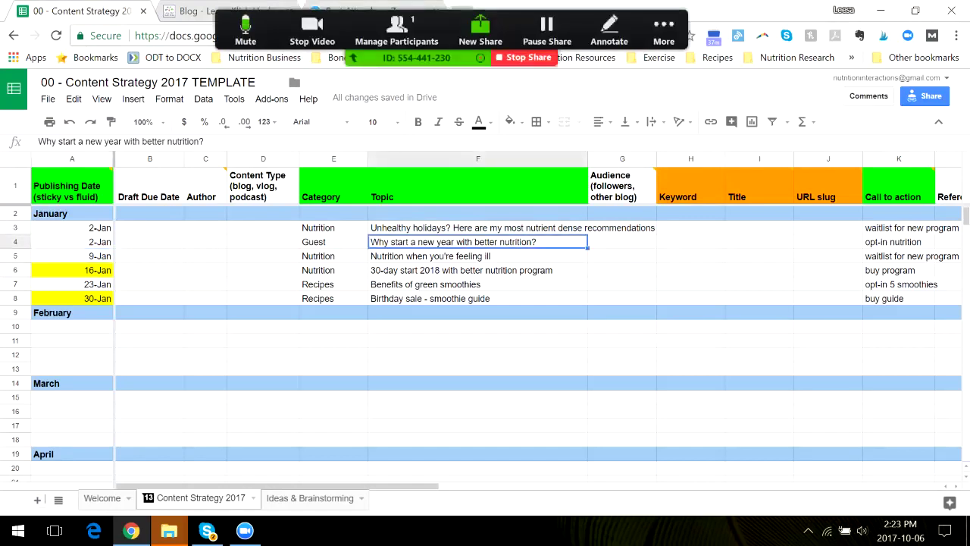
left_click(477, 256)
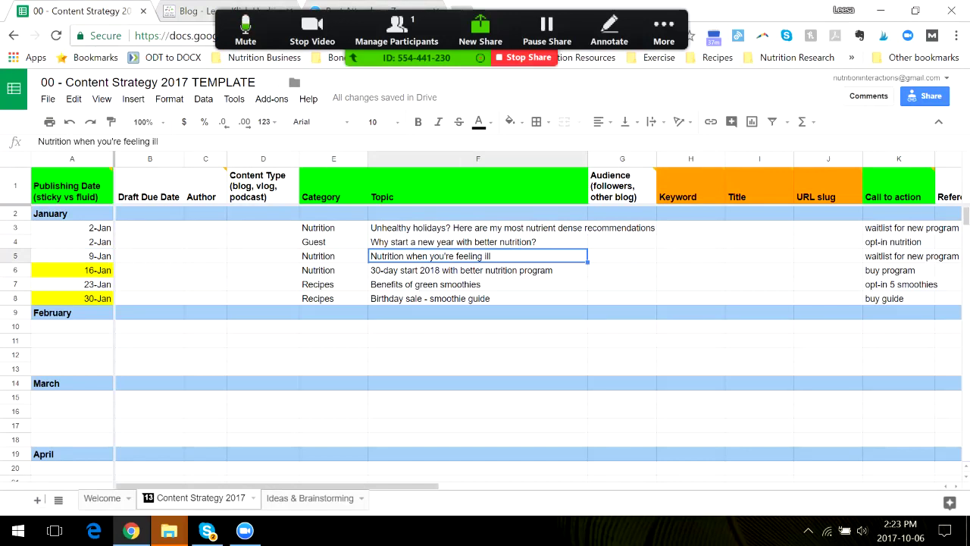
left_click(478, 271)
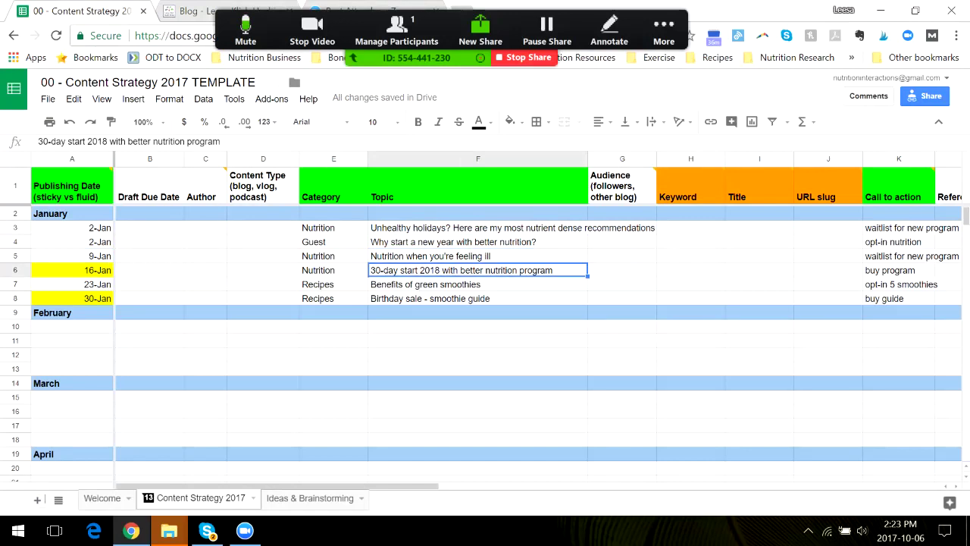
left_click(899, 270)
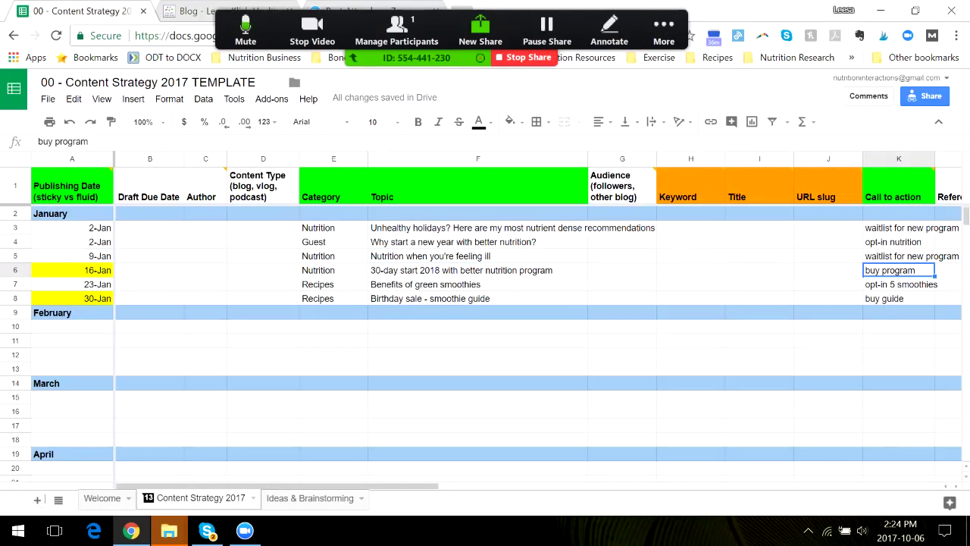
Enter "1-jan" as the draft due date in the first 2-Jan row.
left_click(150, 228)
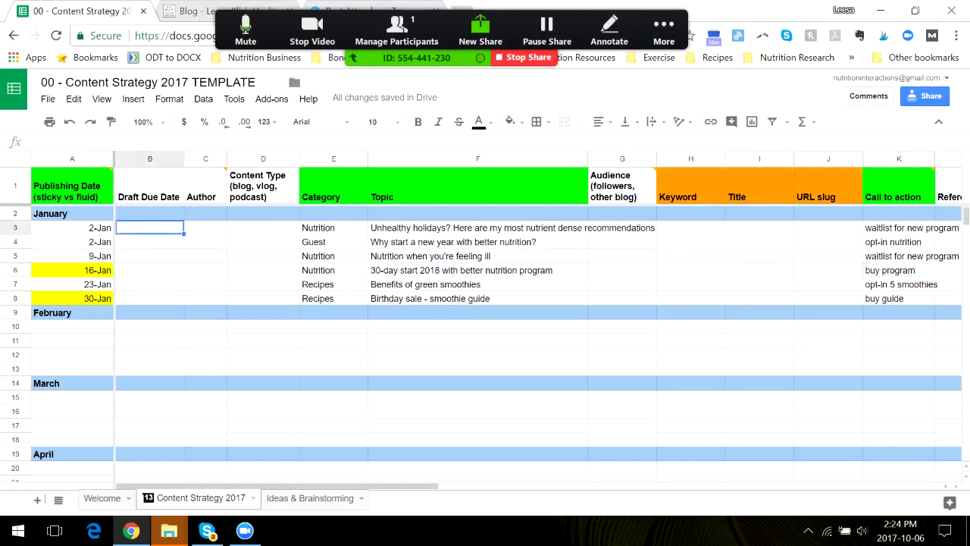
left_click(72, 228)
left_click(151, 228)
type("1-jan")
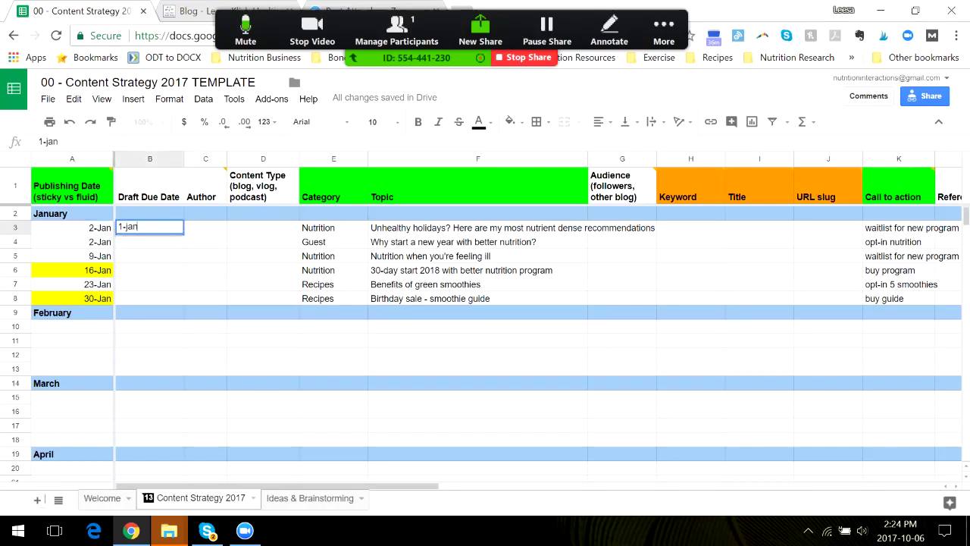
key("Tab")
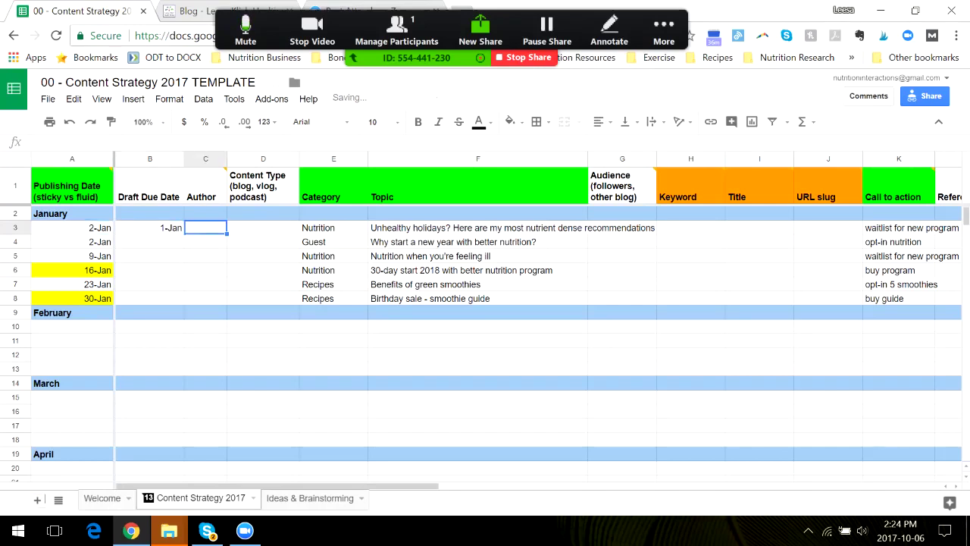
Fill in the author's initials and the content type "blog" for the first 2-Jan row.
type("LK")
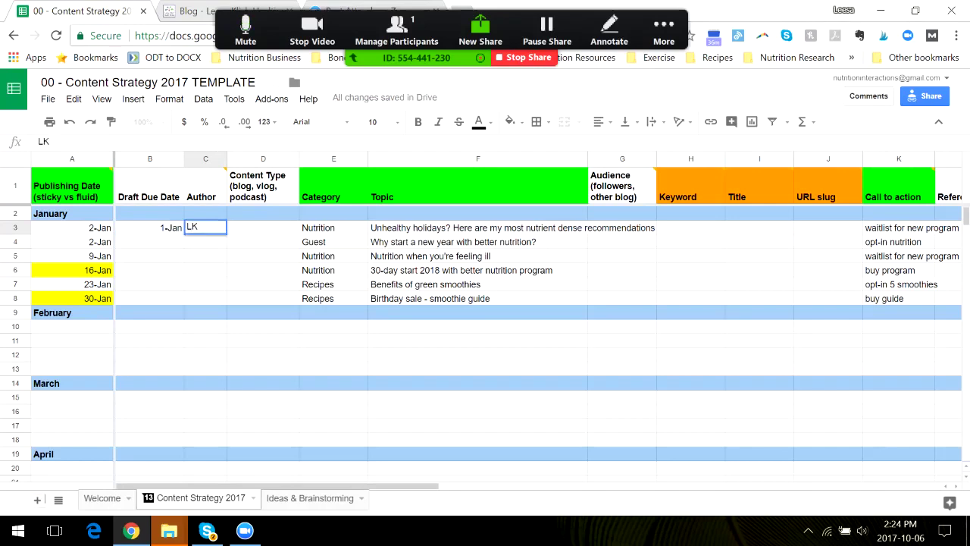
key("Tab")
type("blog")
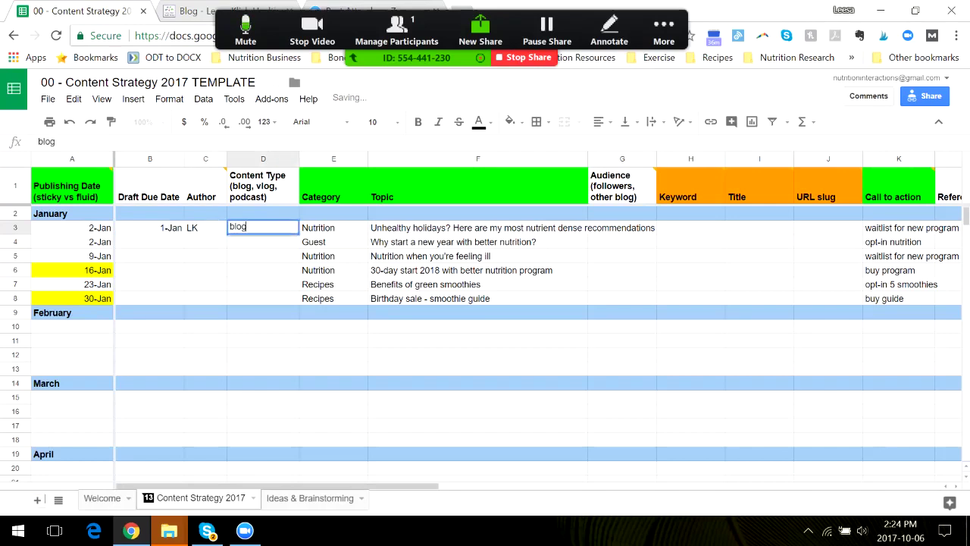
key("Tab")
Enter "my" as the audience in the first 2-Jan row and move on to its References cell.
key("Tab")
key("Tab")
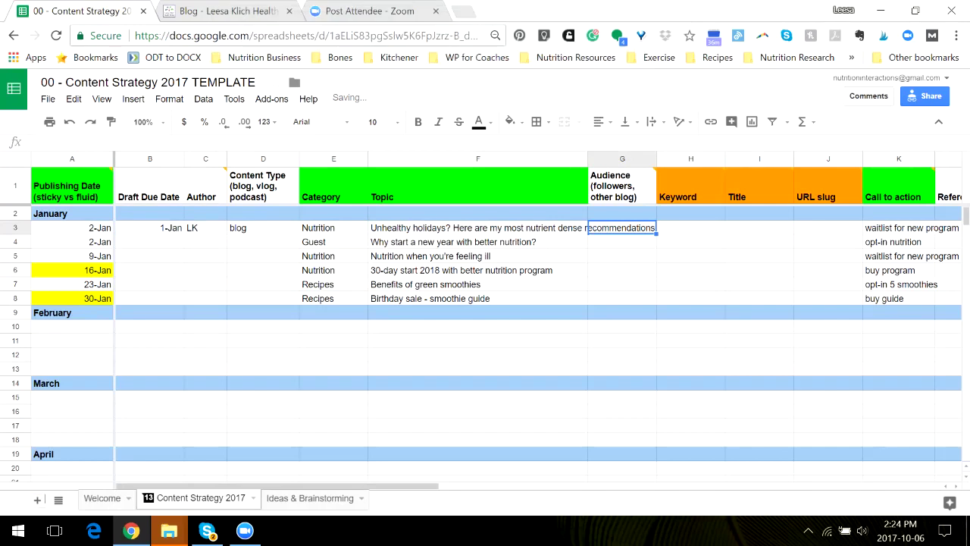
type("my")
key("Tab")
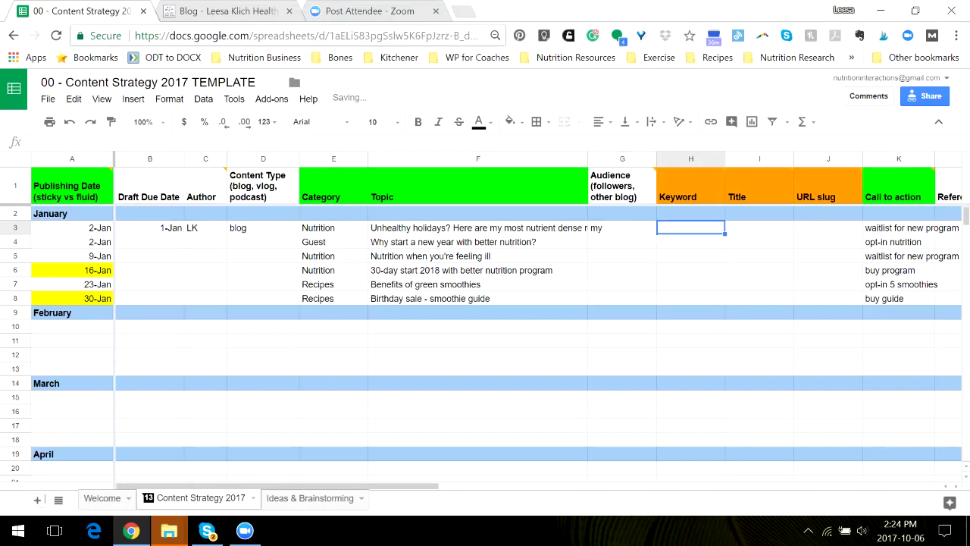
key("Tab")
key("Tab")
key("Tab")
key("Tab")
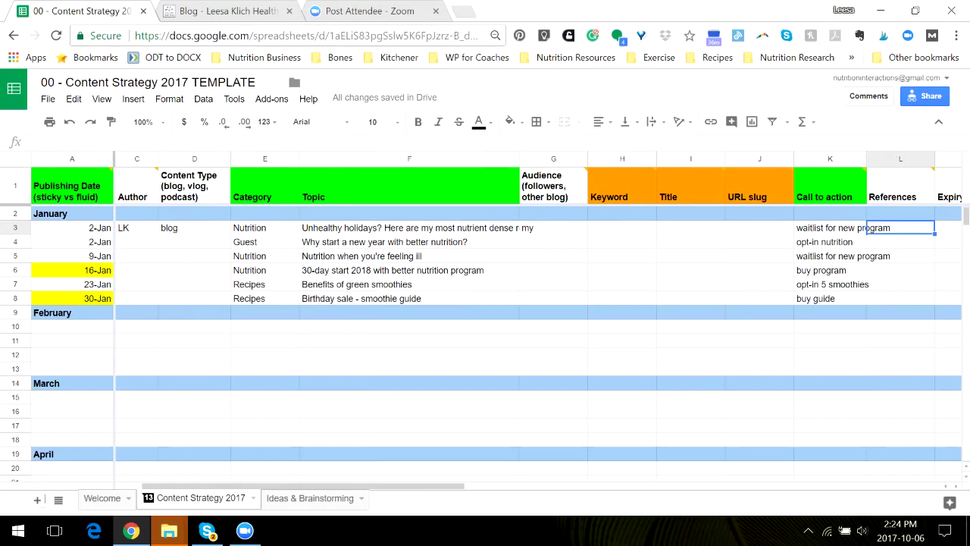
mouse_move(901, 187)
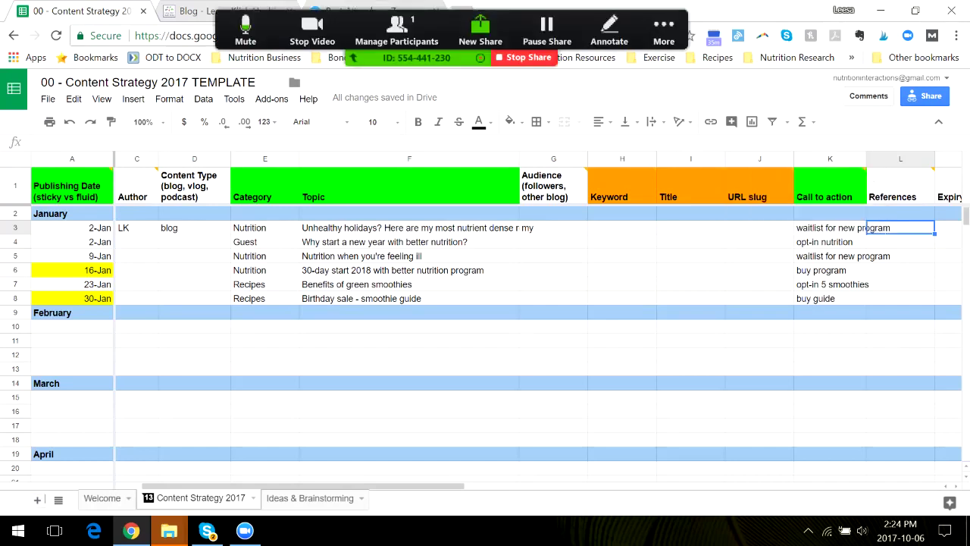
Examine the Expiry date, Notes, Status and After 30 Days columns, using the 16-Jan nutrition program row as the example.
left_click(948, 228)
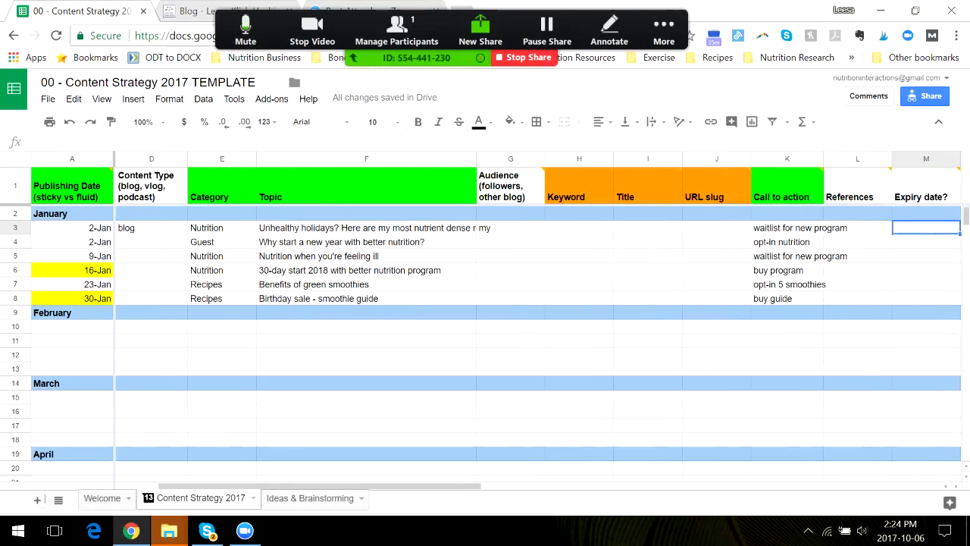
left_click(926, 269)
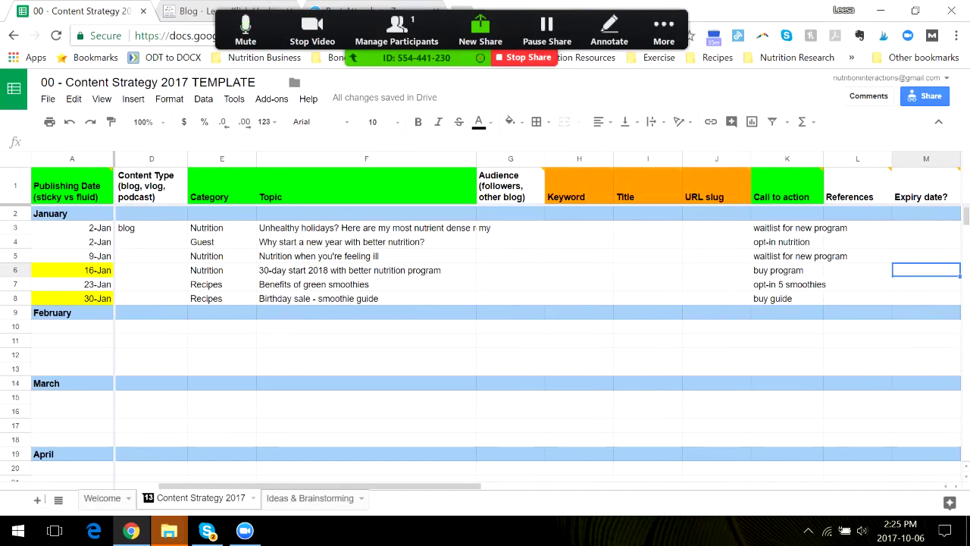
left_click(367, 271)
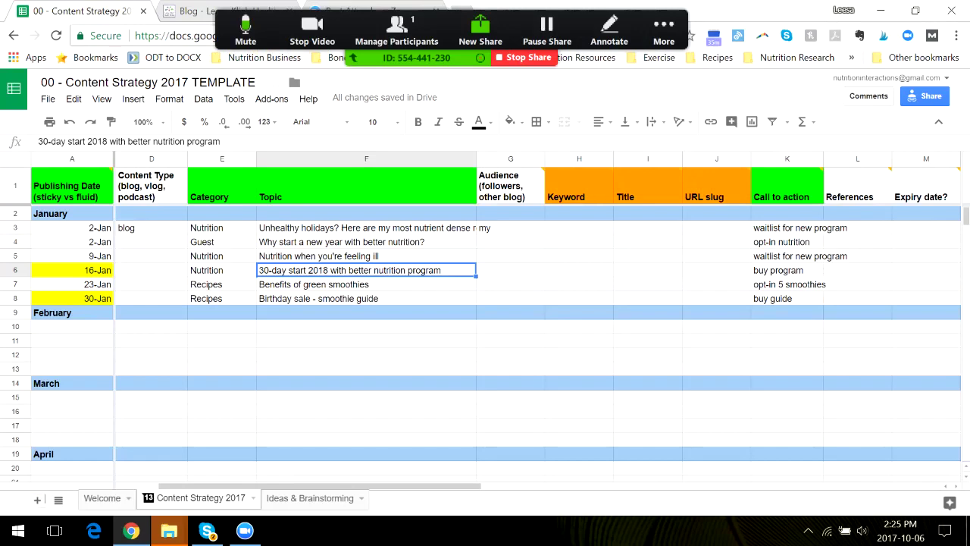
left_click(927, 270)
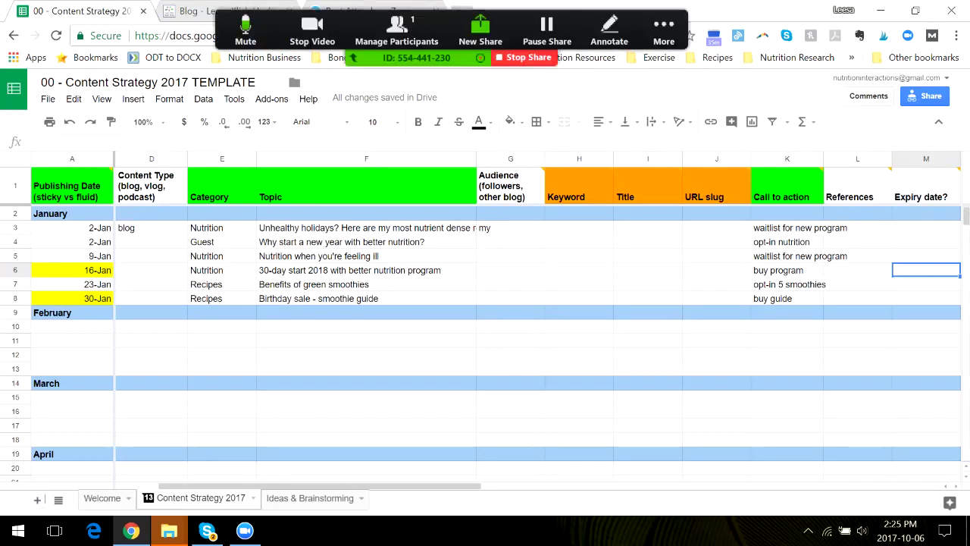
key("Right")
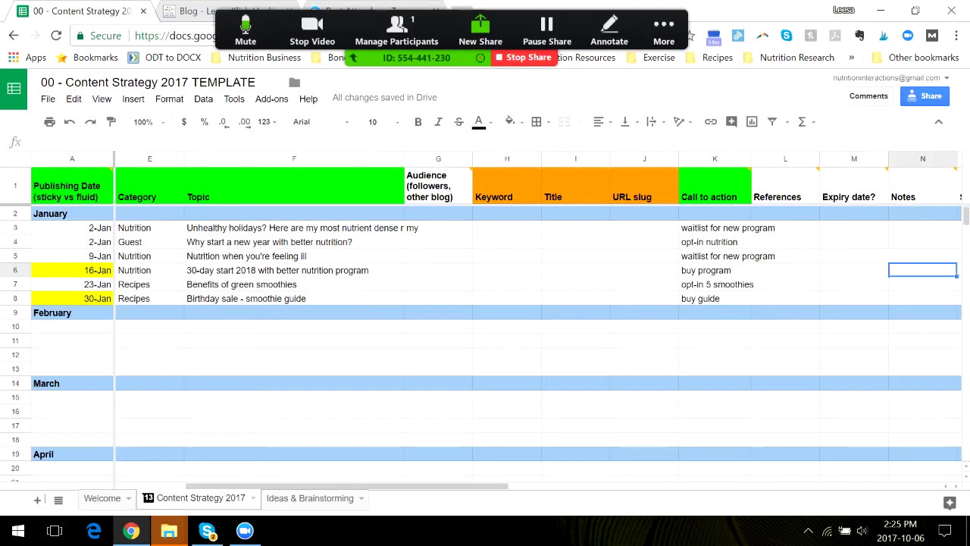
key("Right")
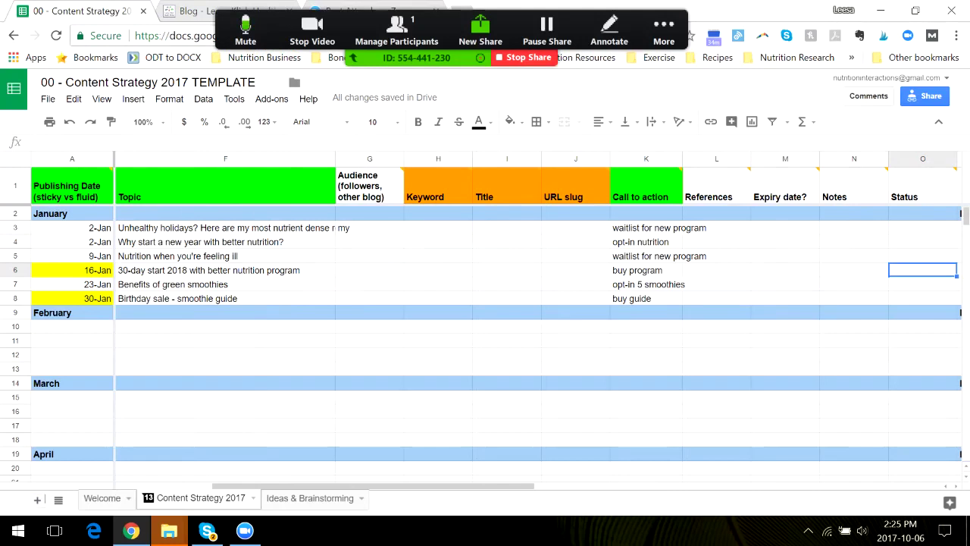
mouse_move(924, 188)
key("Right")
key("Right")
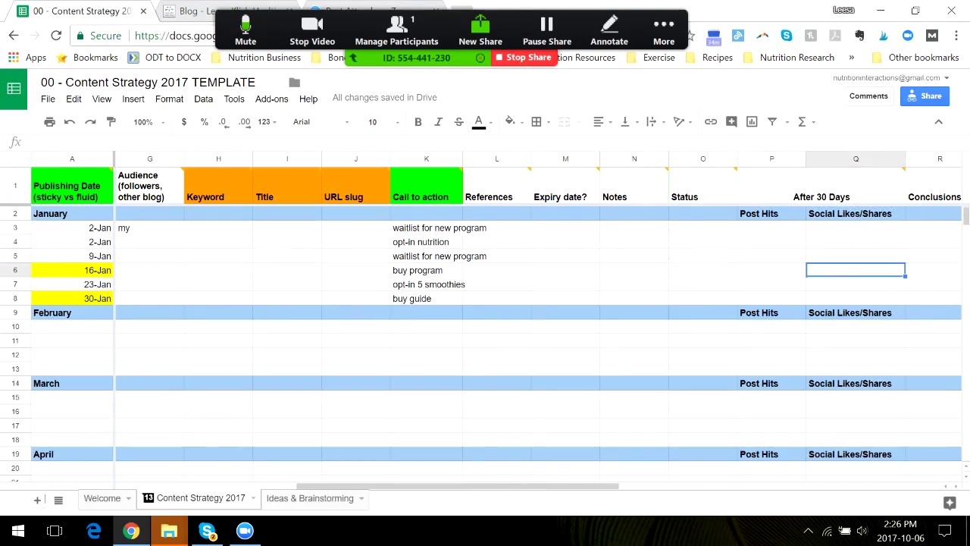
Enter "mindbodygreen" as the audience and "blog" as the content type for the 2-Jan guest post.
scroll(531, 304, "left", 10)
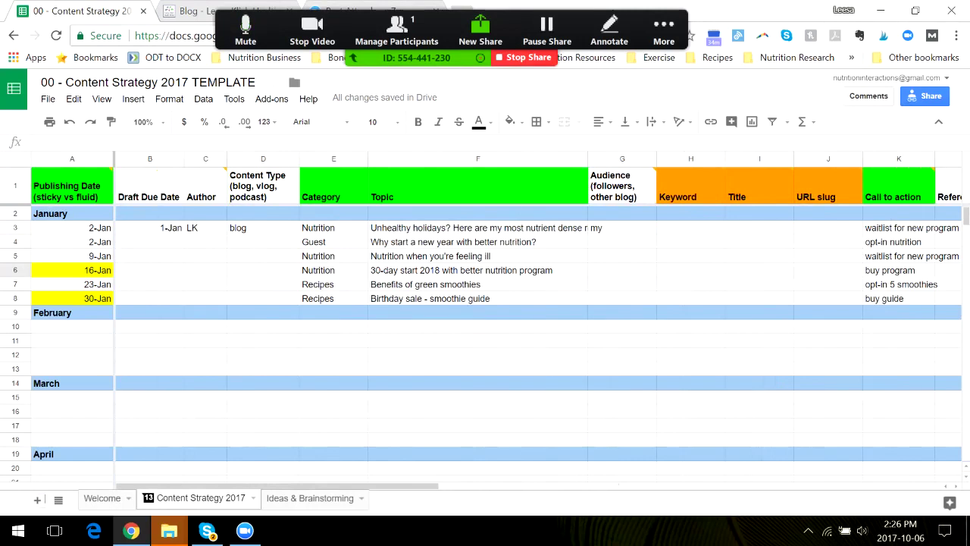
left_click(150, 242)
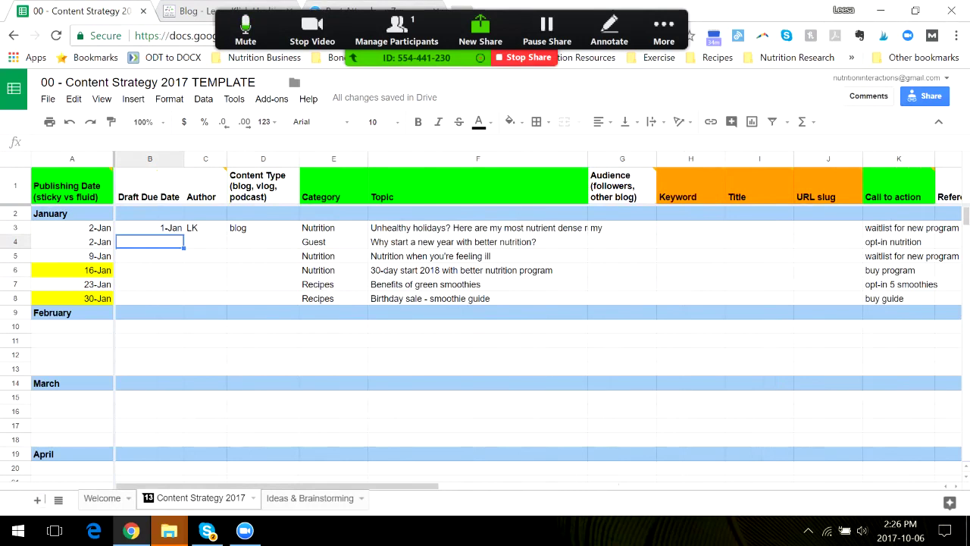
left_click(622, 242)
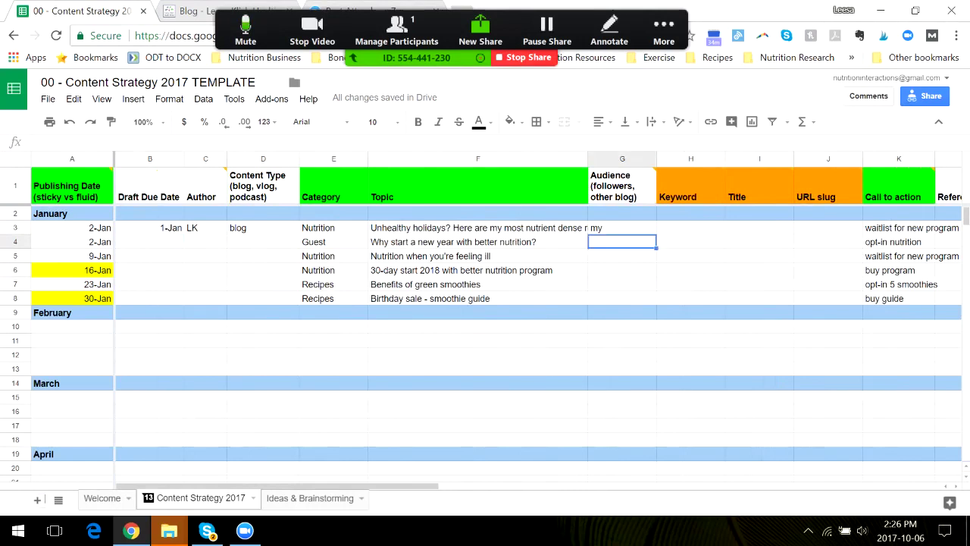
type("mindbodygr")
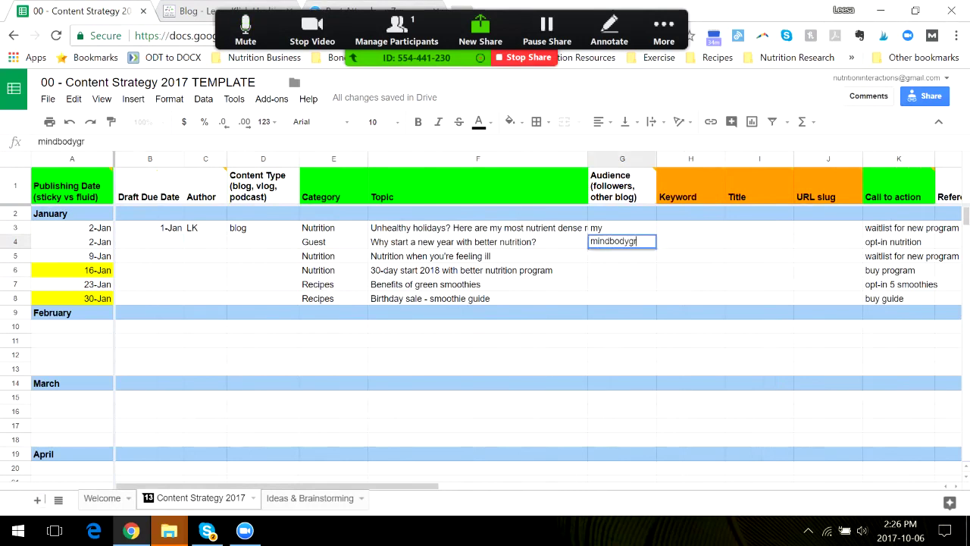
type("een")
left_click(263, 242)
type("blog")
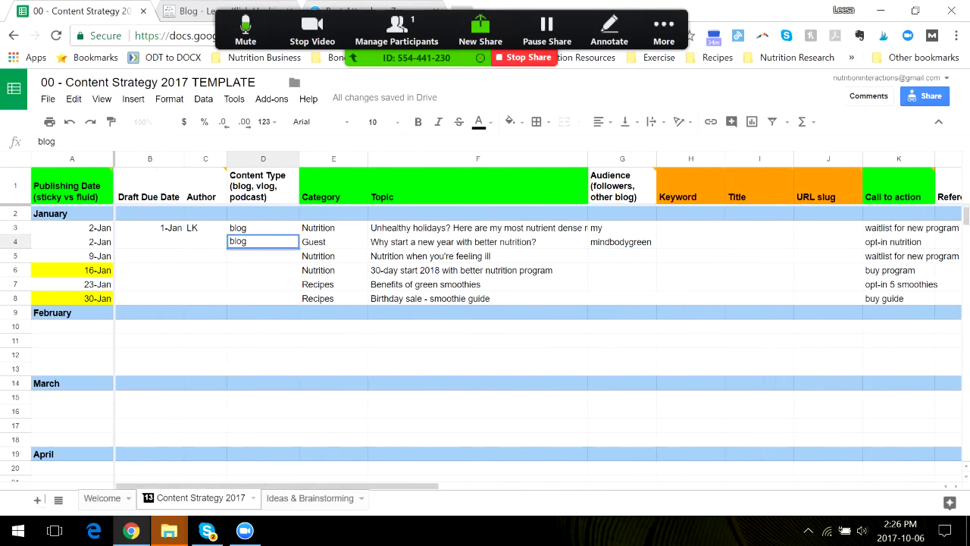
Enter "16-dec" as the draft due date and fill in the author's initials for the 2-Jan guest post.
left_click(150, 242)
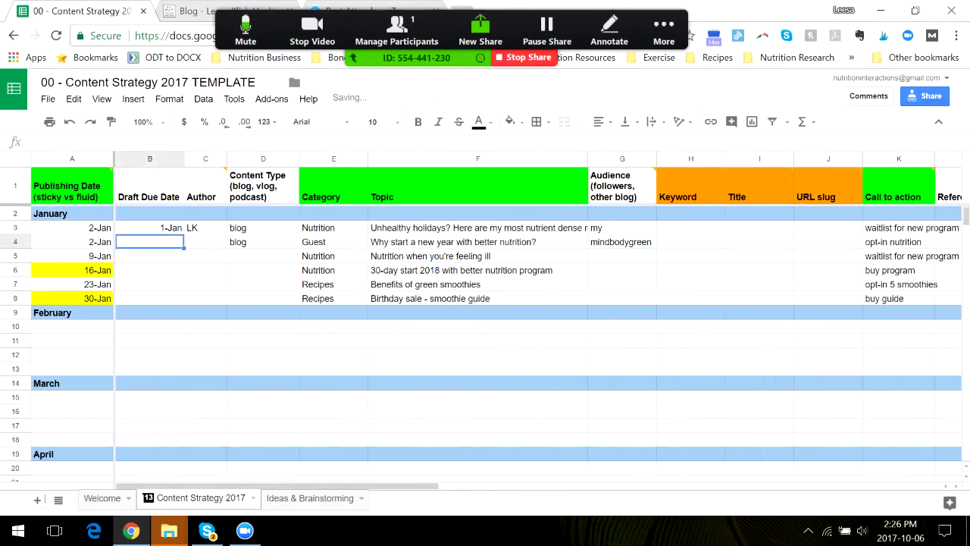
type("16-")
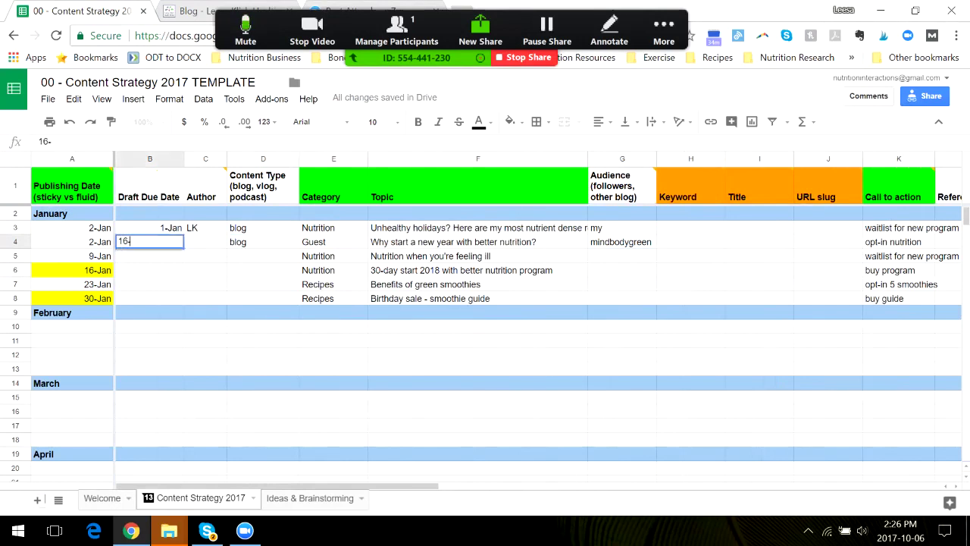
type("dec")
key("Tab")
type("LK")
key("Tab")
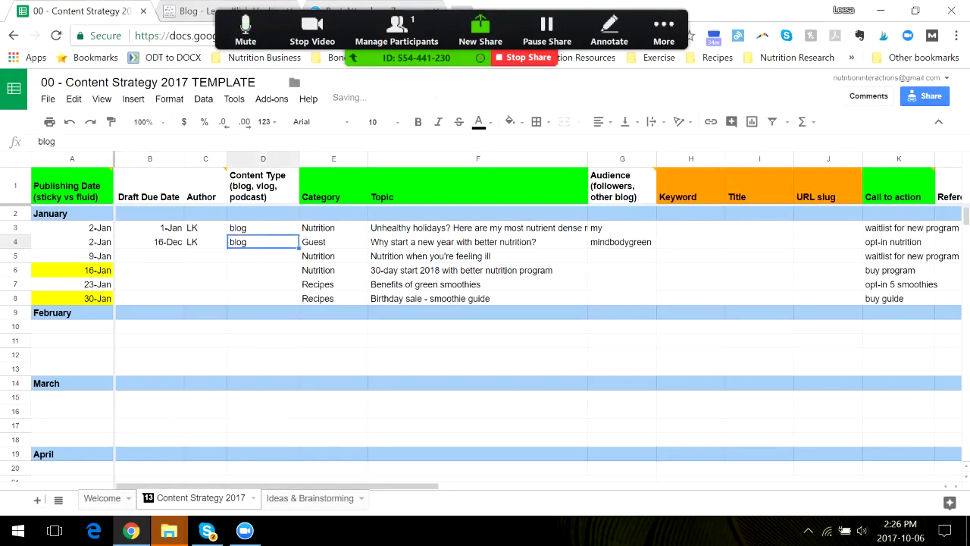
Go through the remaining cells of the 2-Jan guest post row, from Category to Status.
key("Tab")
key("Tab")
key("Tab")
key("Tab")
key("Tab")
key("Tab")
key("Tab")
key("Tab")
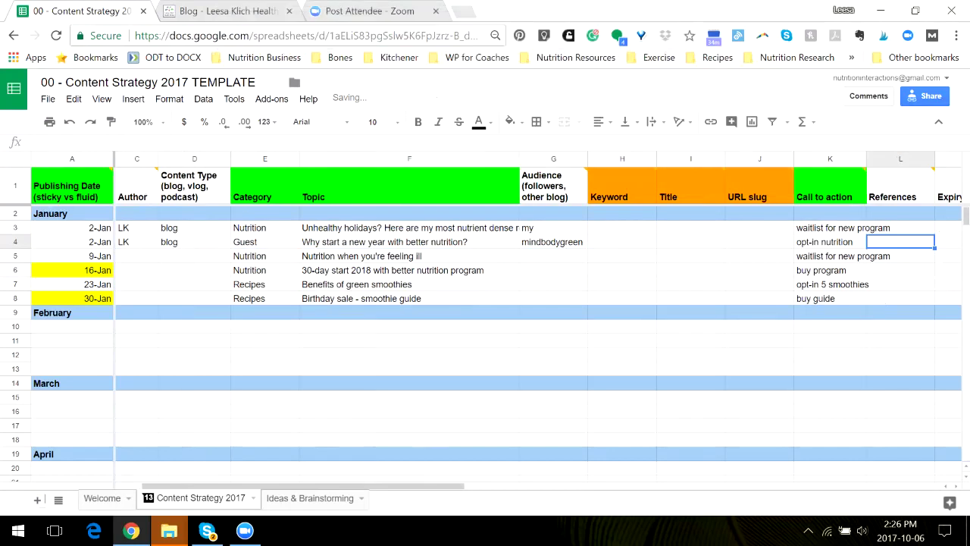
key("Tab")
key("Tab")
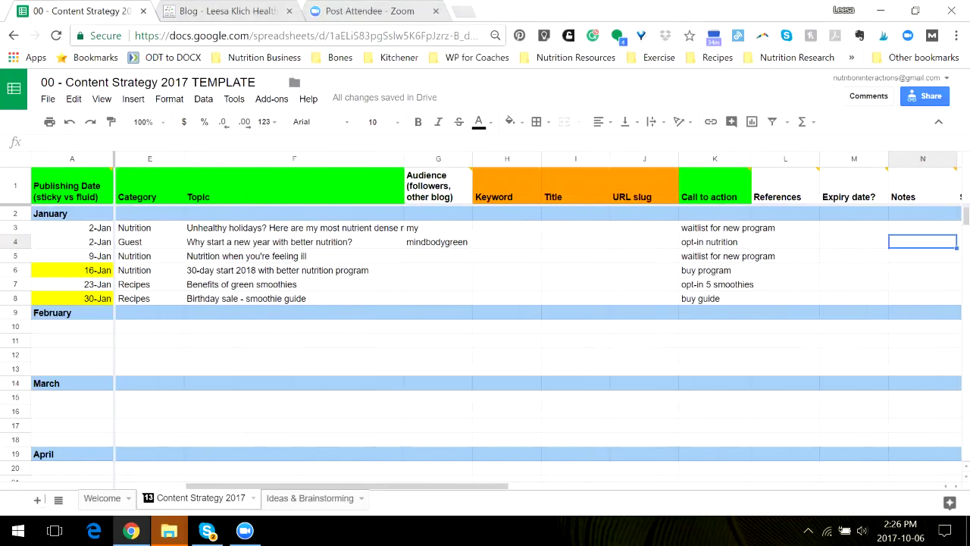
key("Tab")
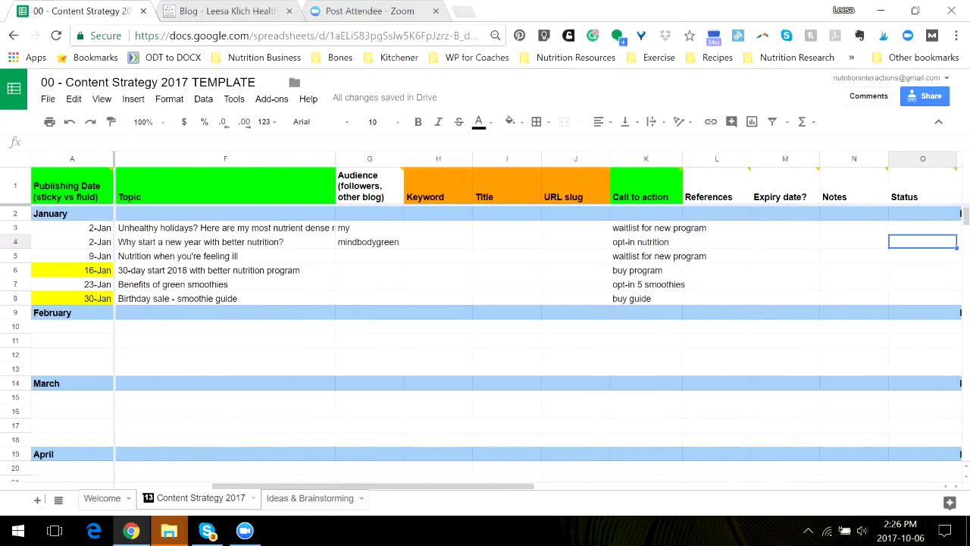
Fill in the 9-Jan row with draft due date "8-jan", the author's initials and content type "blog".
scroll(538, 326, "left", 4)
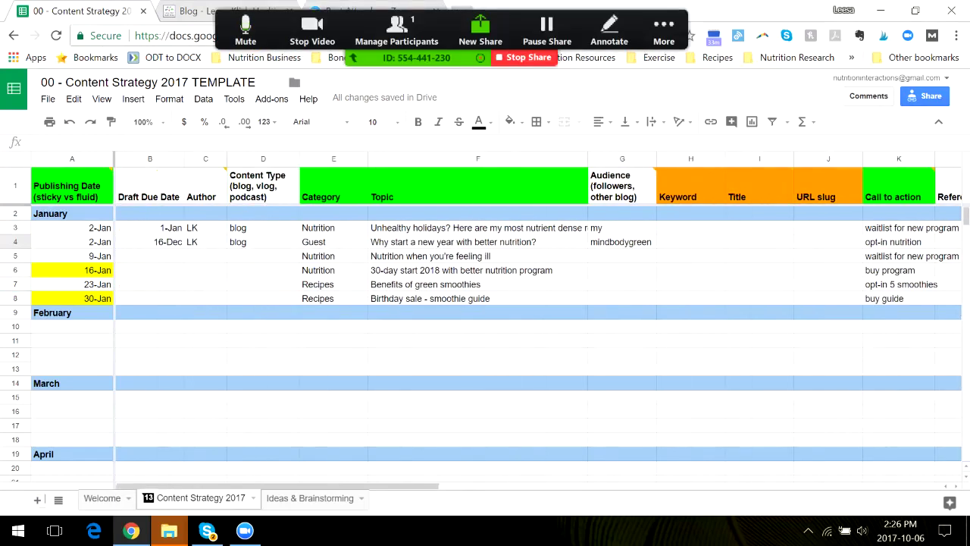
key("Return")
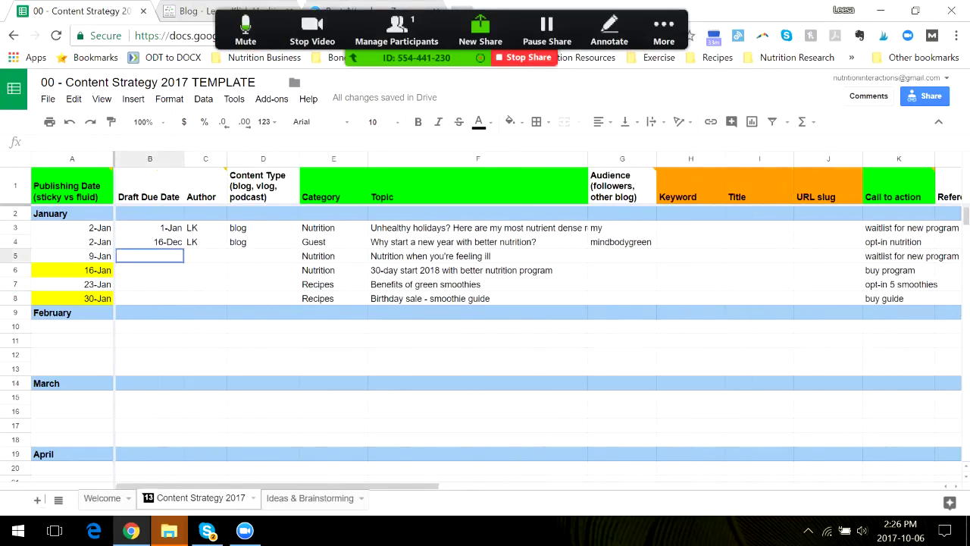
type("8-ja")
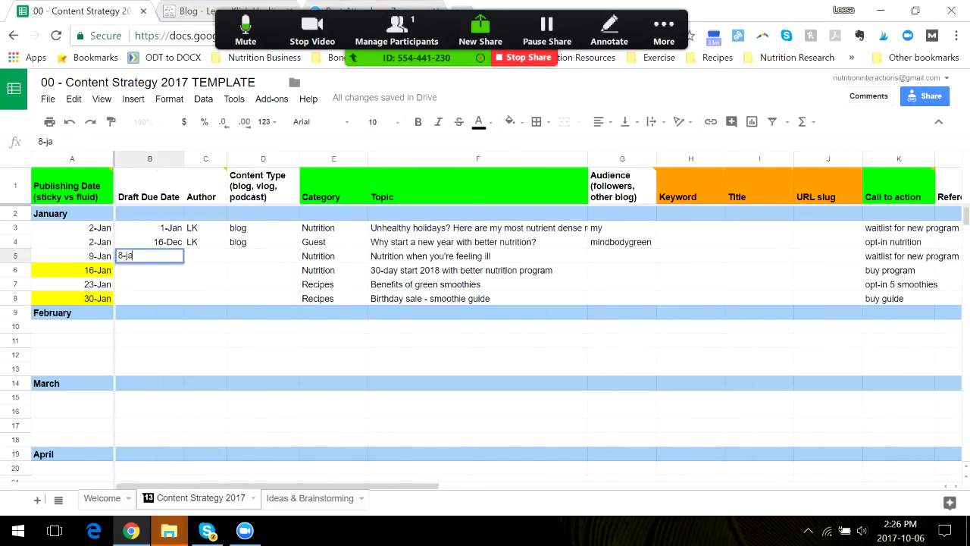
type("n")
key("Tab")
type("LK")
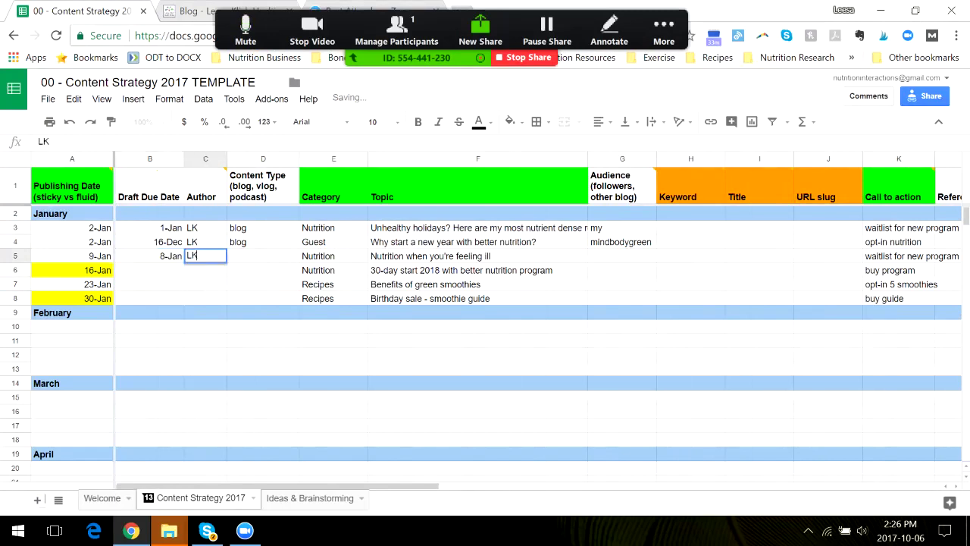
key("Tab")
type("blog")
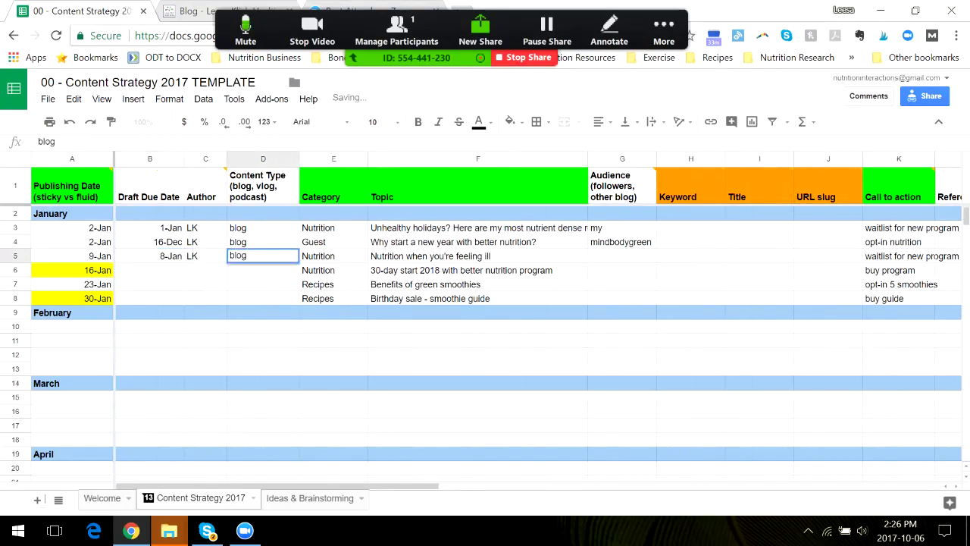
key("Tab")
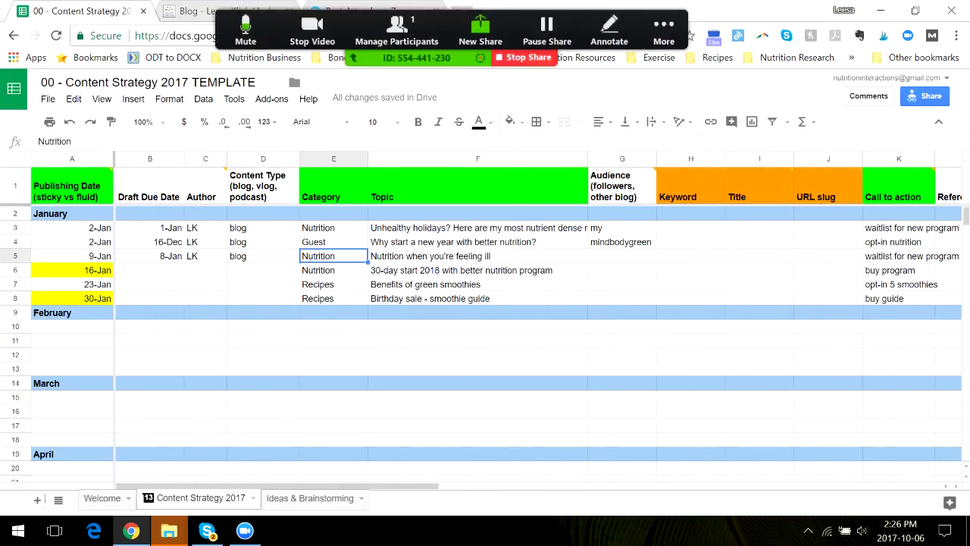
left_click(477, 270)
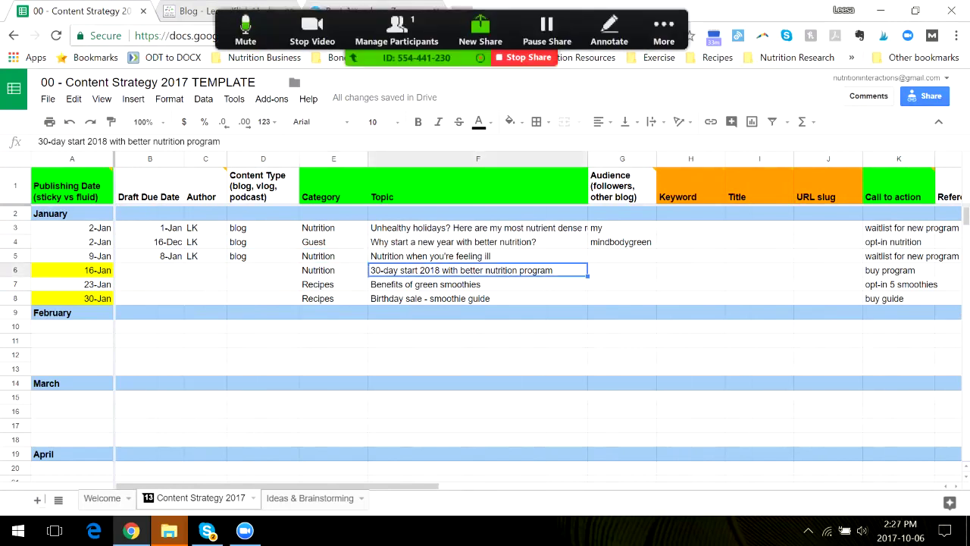